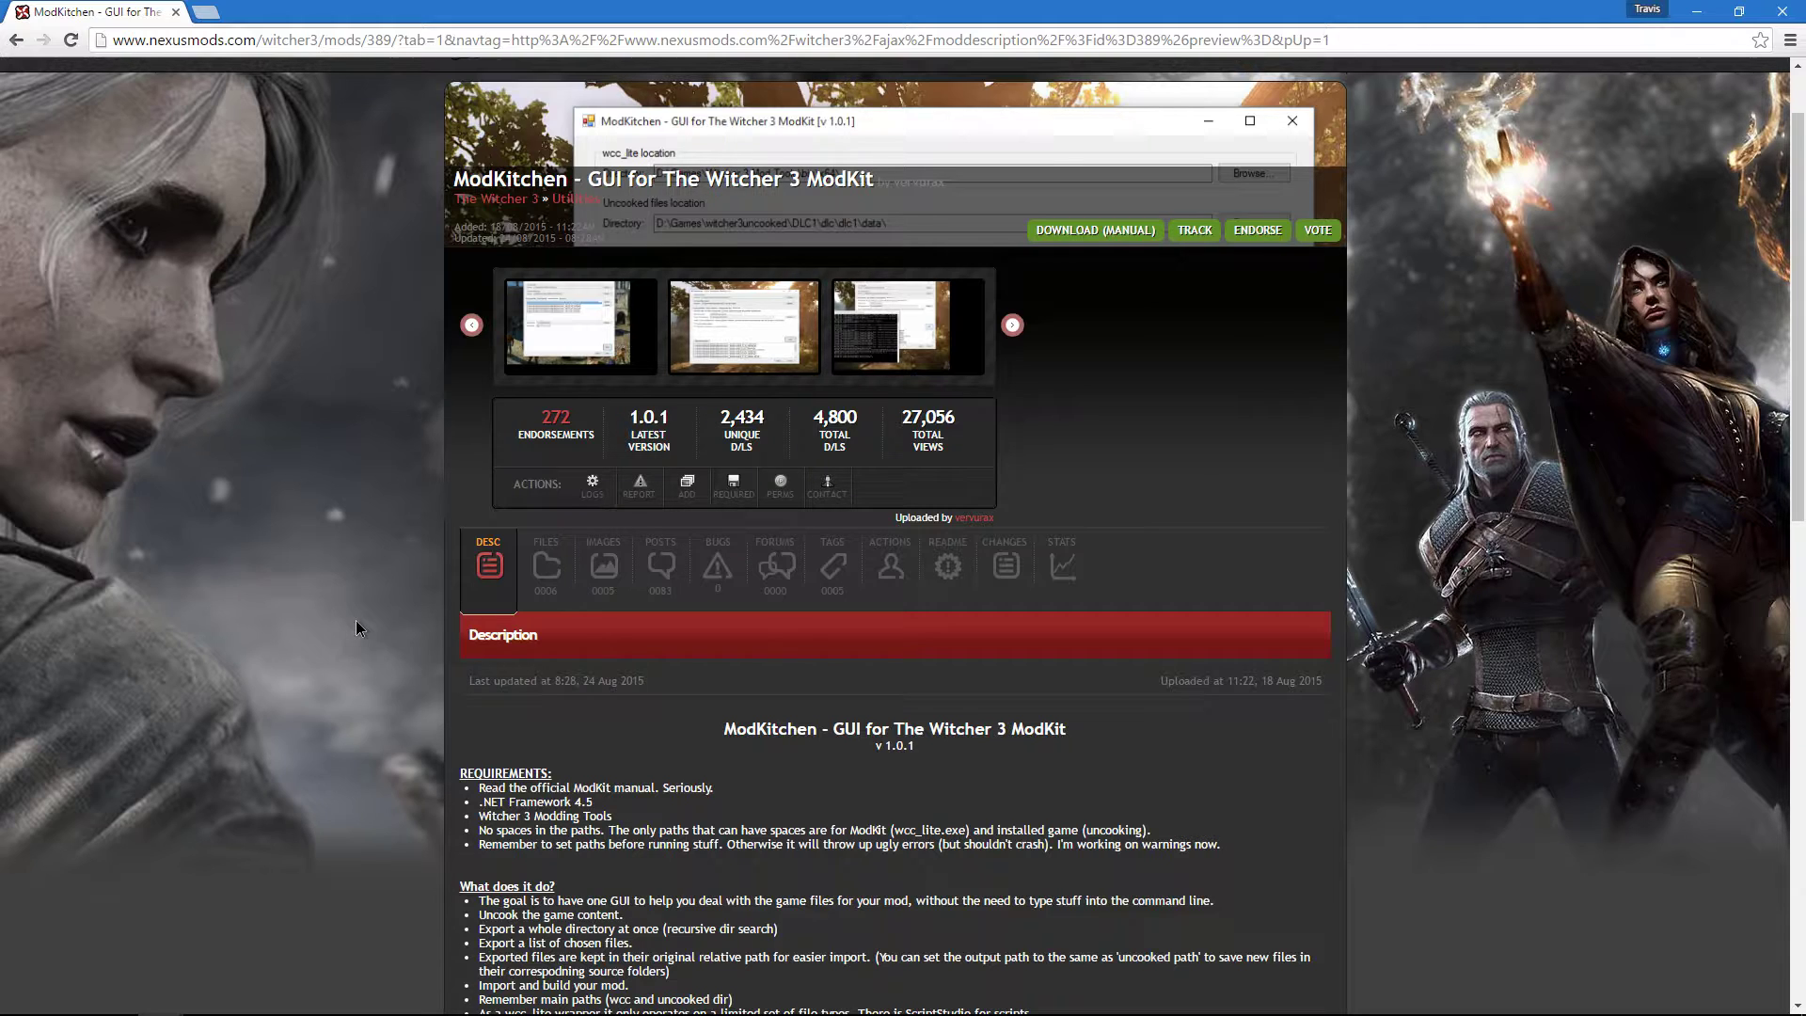
Show the ModKitchen Files list with the ModKitchen-v1.0.1 main file and README-v1.0.1 guide.
click(556, 570)
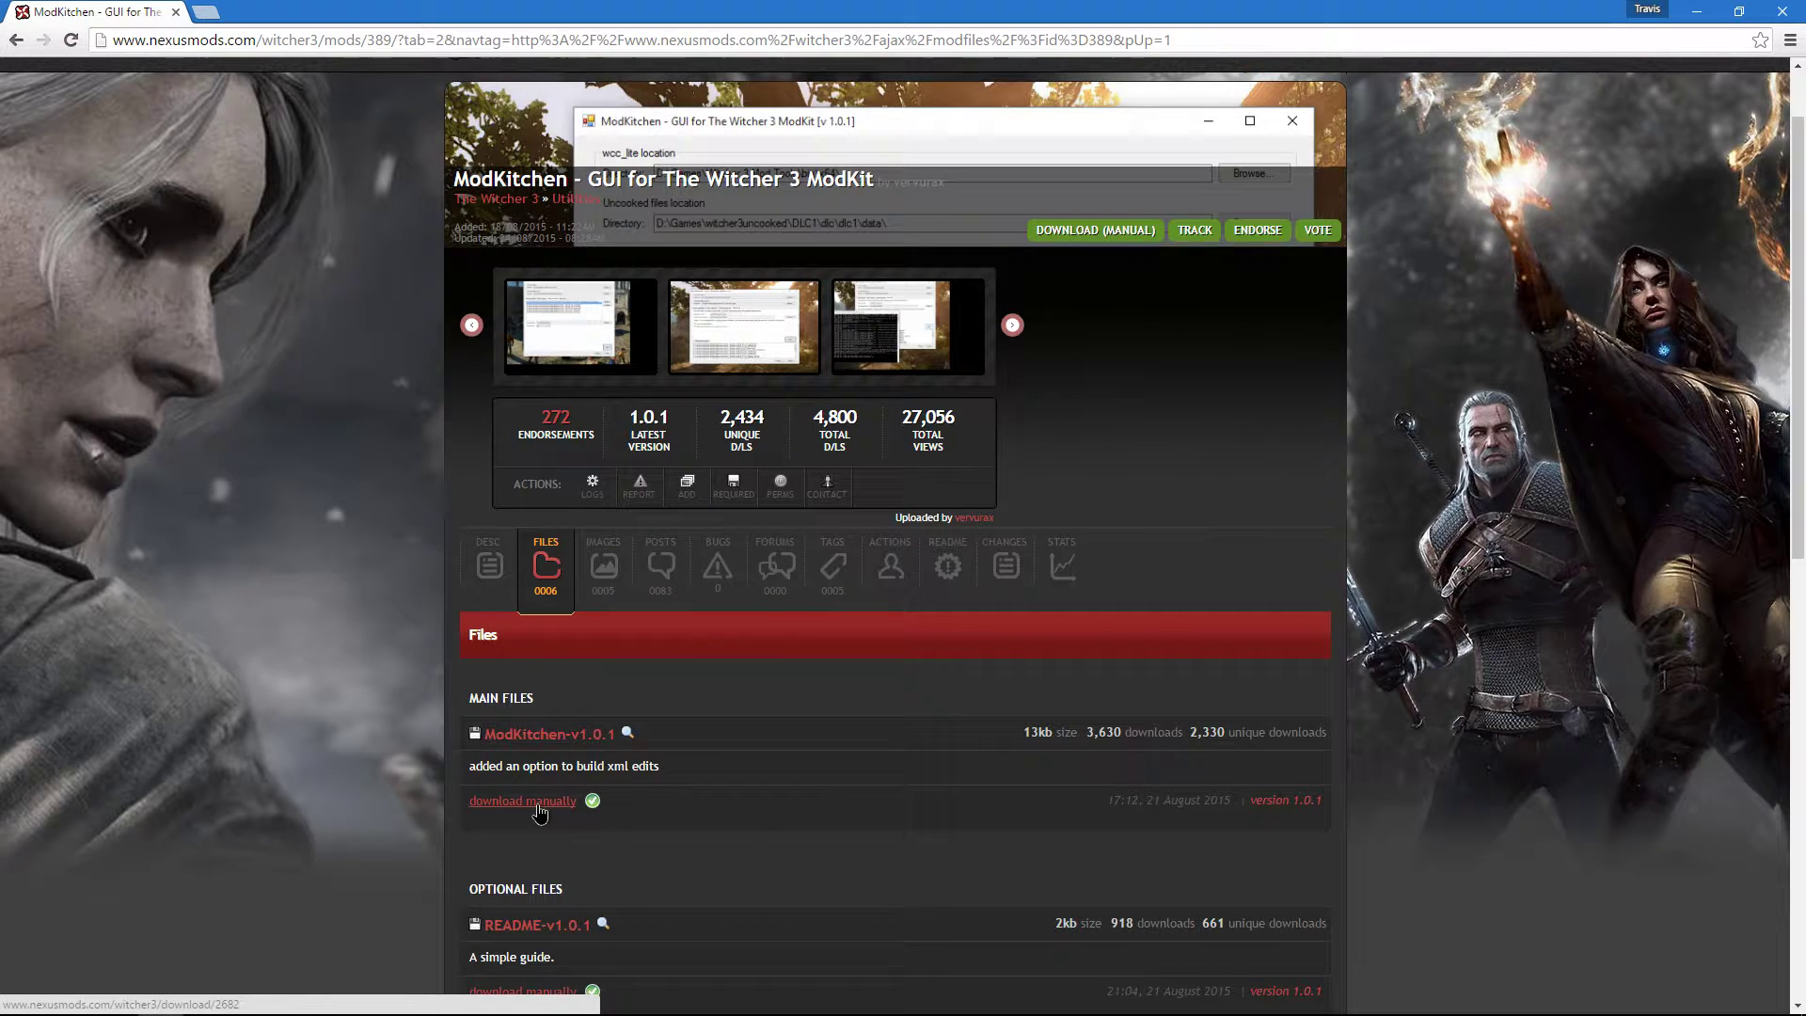
mouse_move(225, 1007)
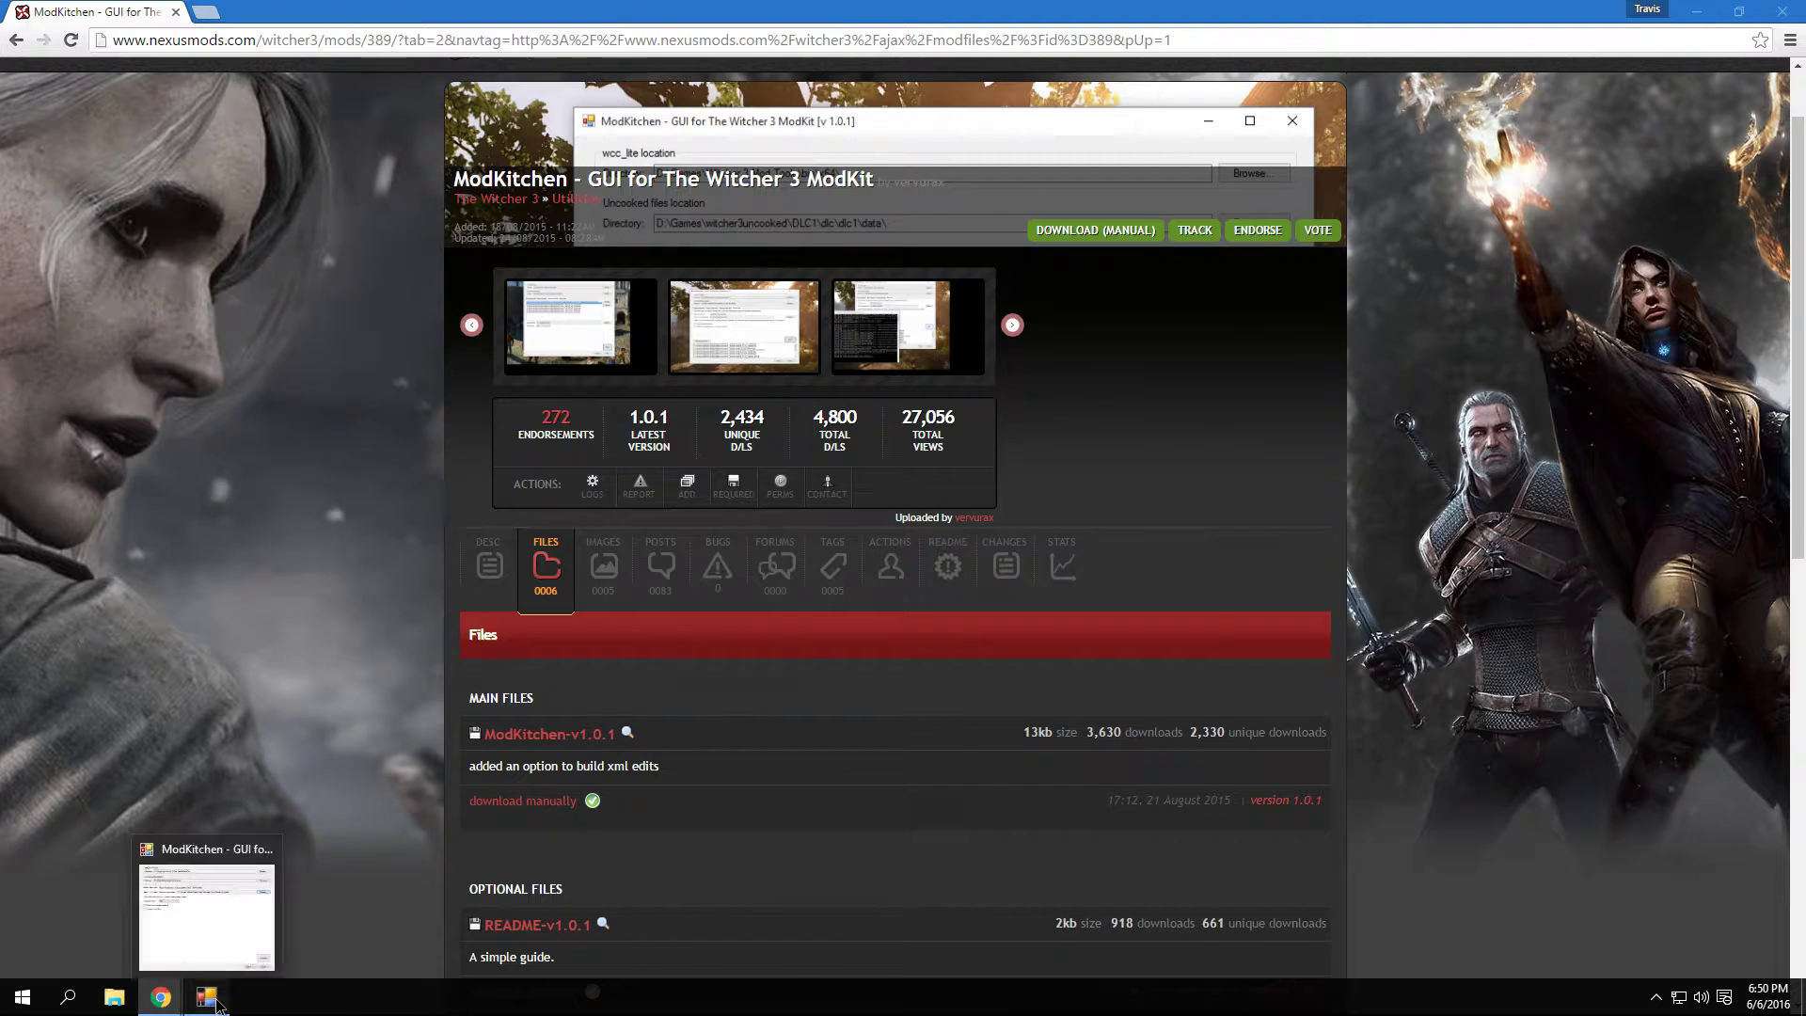
Restore the ModKitchen window, showing wcc_lite at D:\Programs\Witcher 3 Mod Tools\bin\x64\.
click(209, 995)
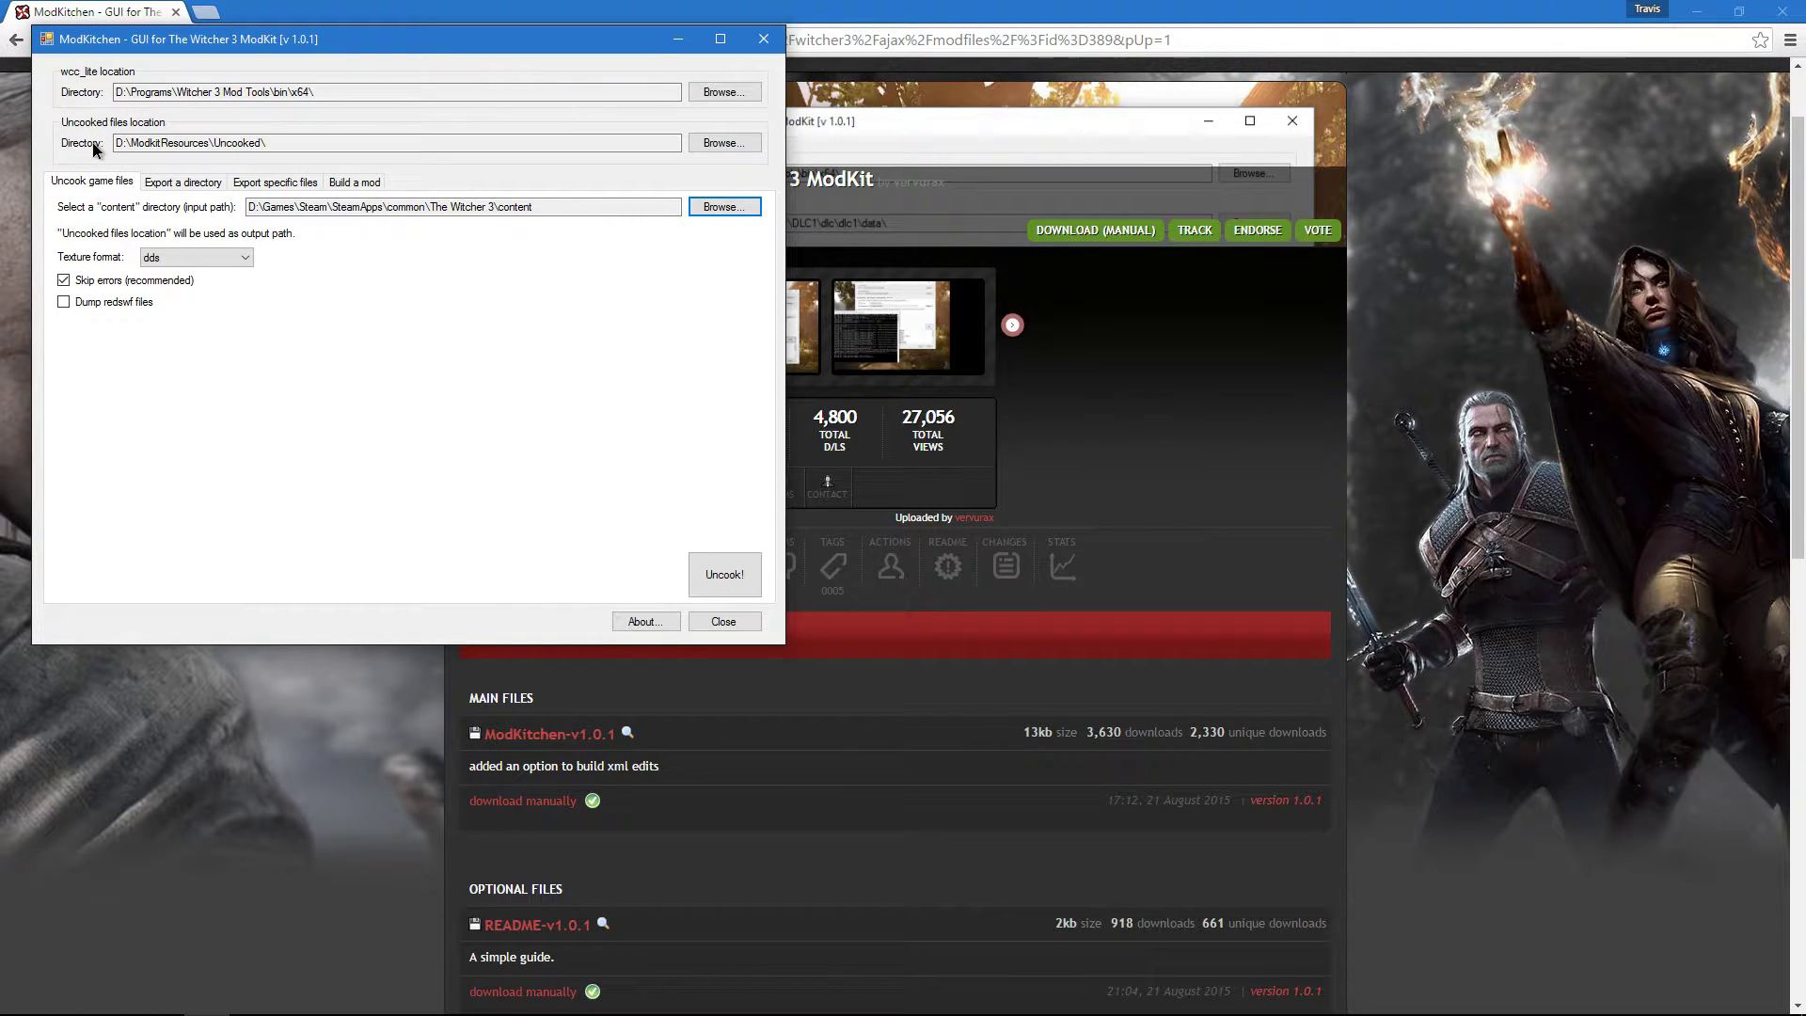
Open D:\ModkitResources in File Explorer to show the Modded, Packed and Uncooked folders.
click(118, 1002)
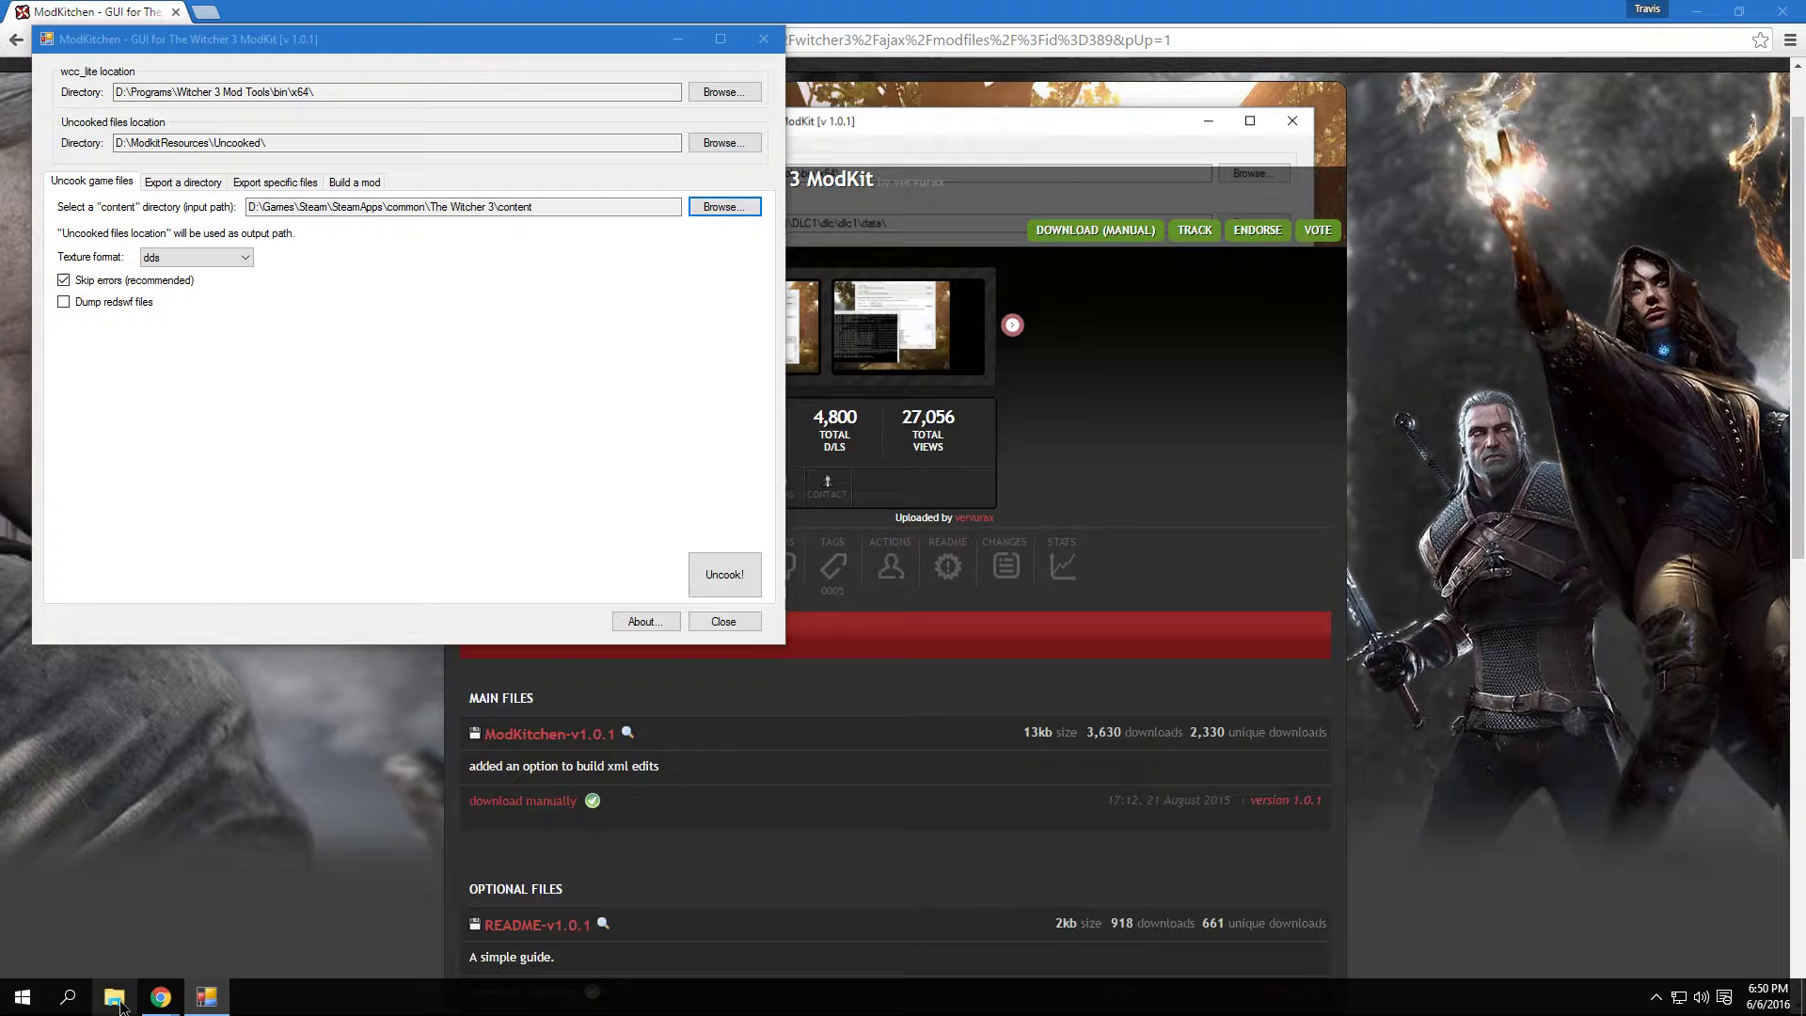
click(909, 607)
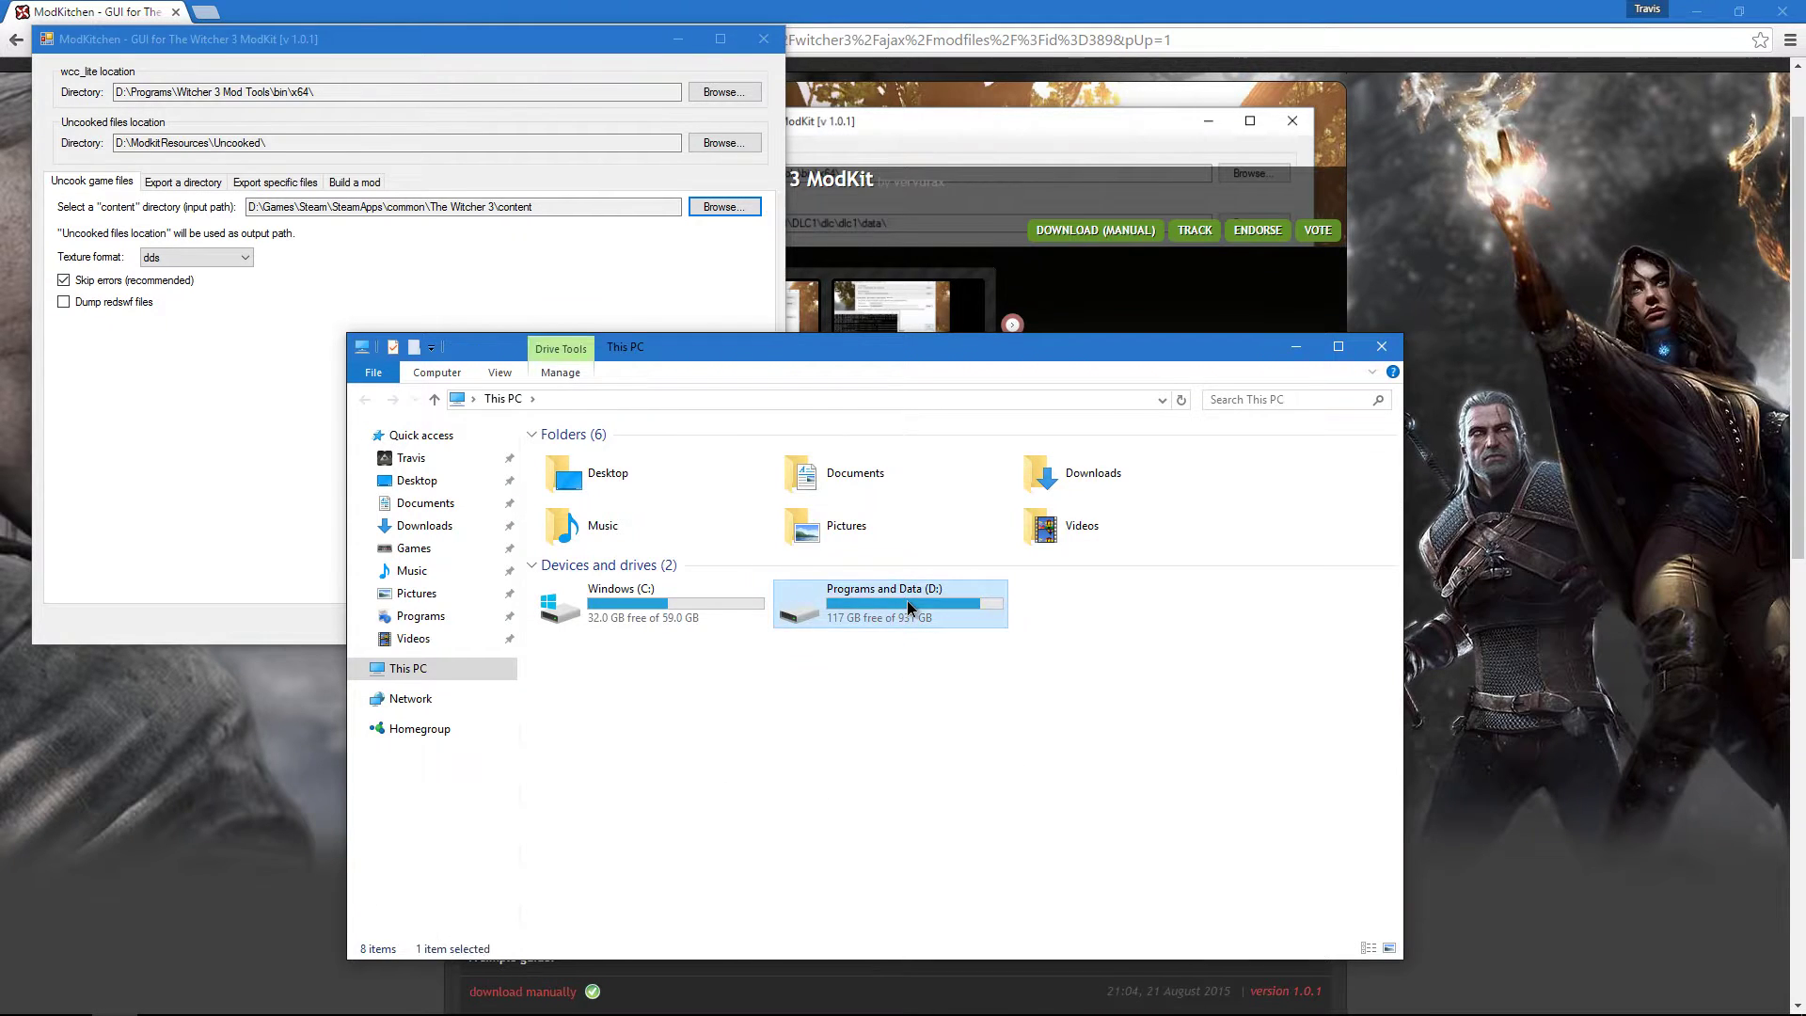
double_click(907, 600)
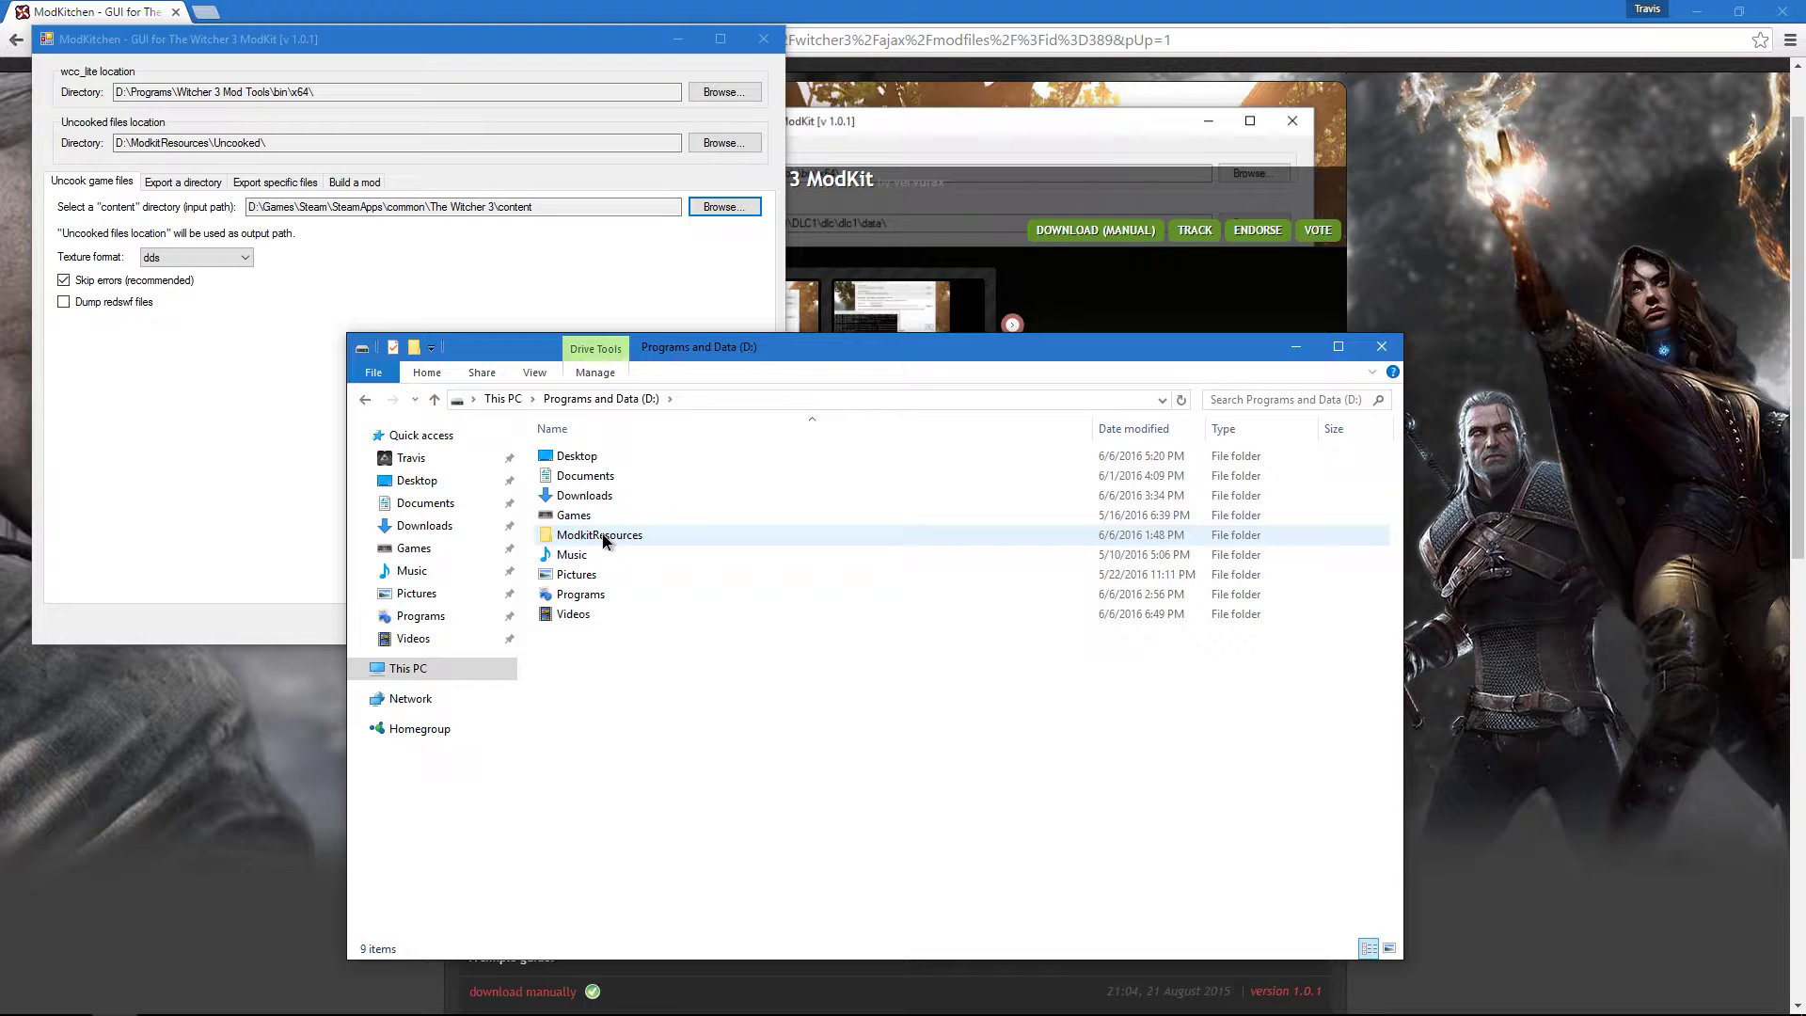
mouse_move(621, 541)
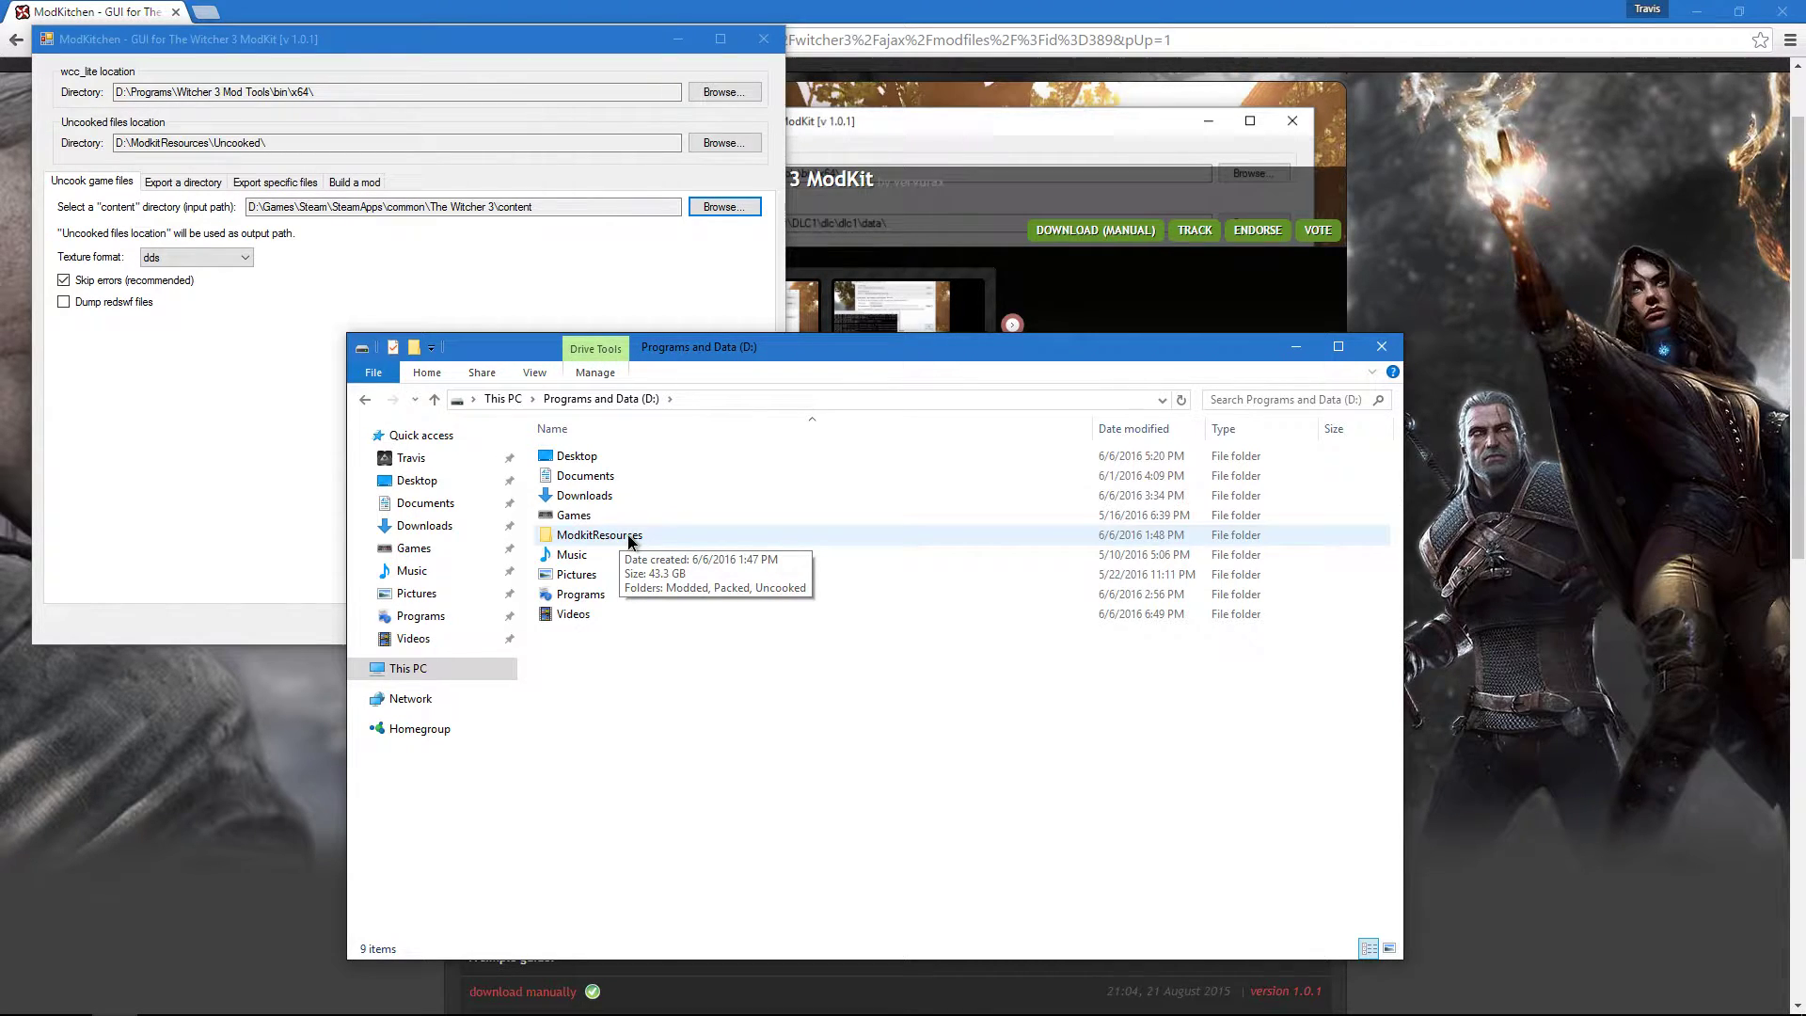
double_click(629, 536)
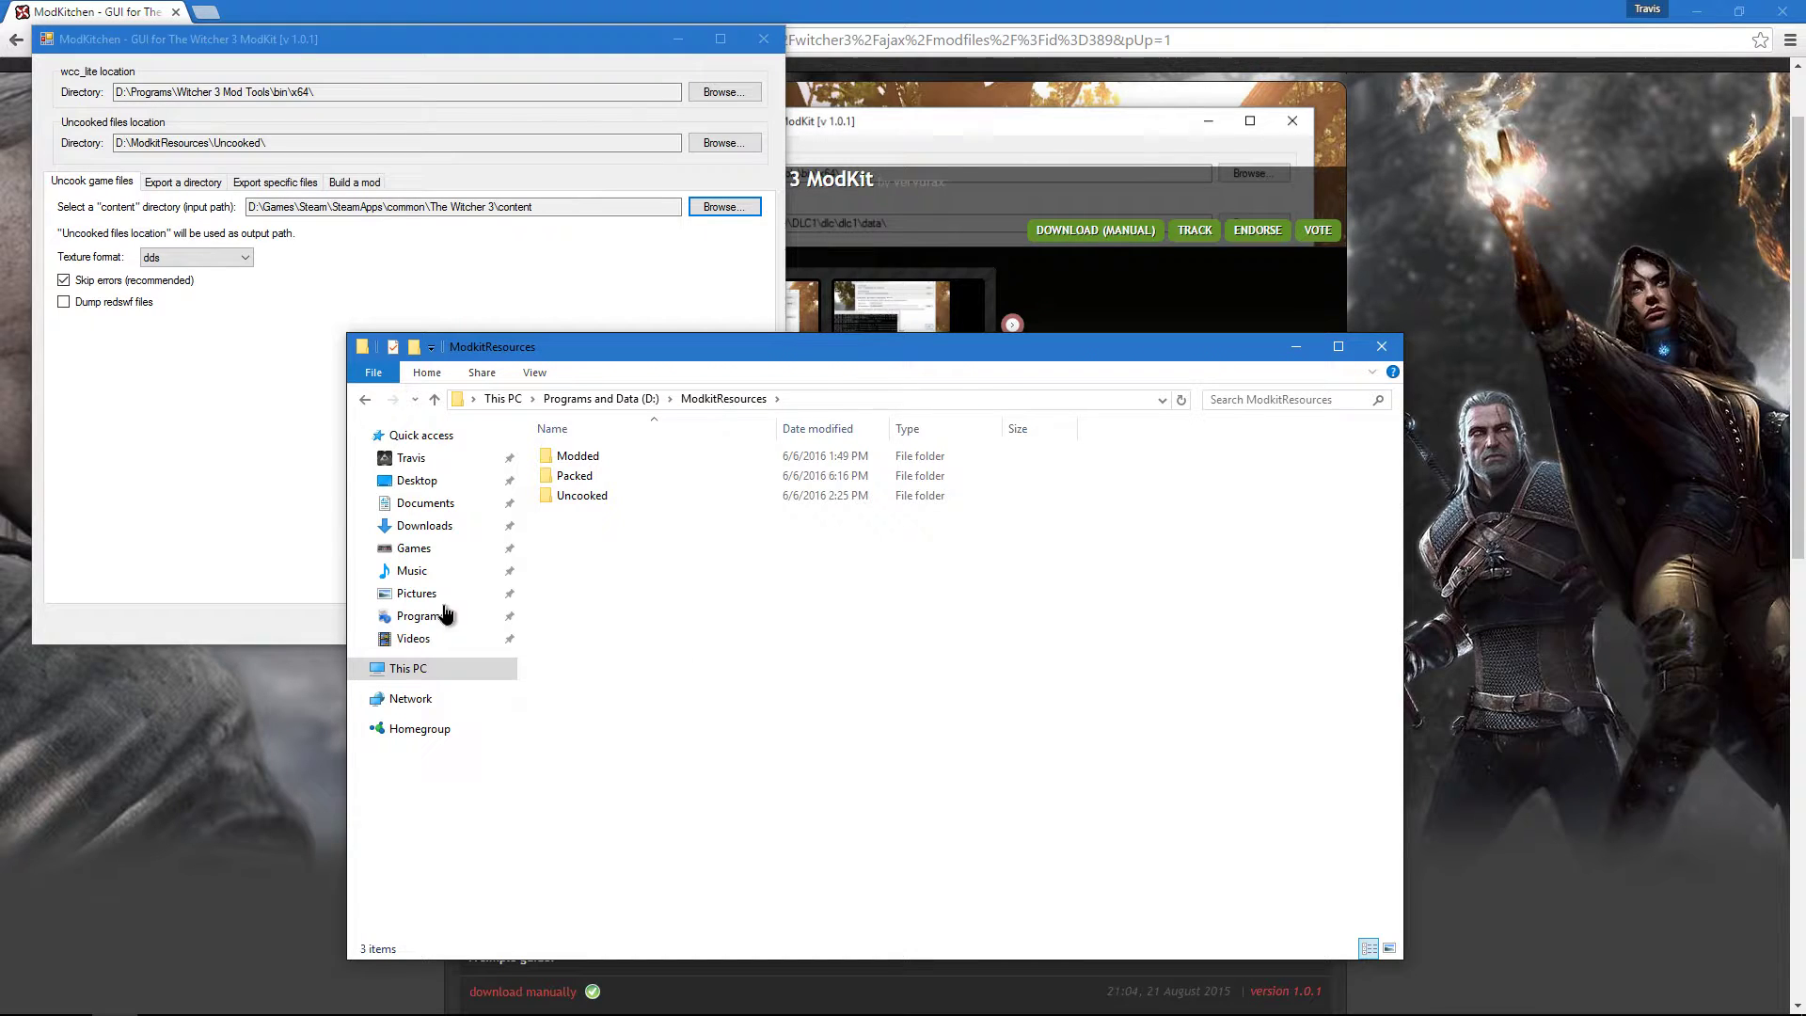
Return to ModKitchen's Uncook game files settings with dds texture format.
click(188, 460)
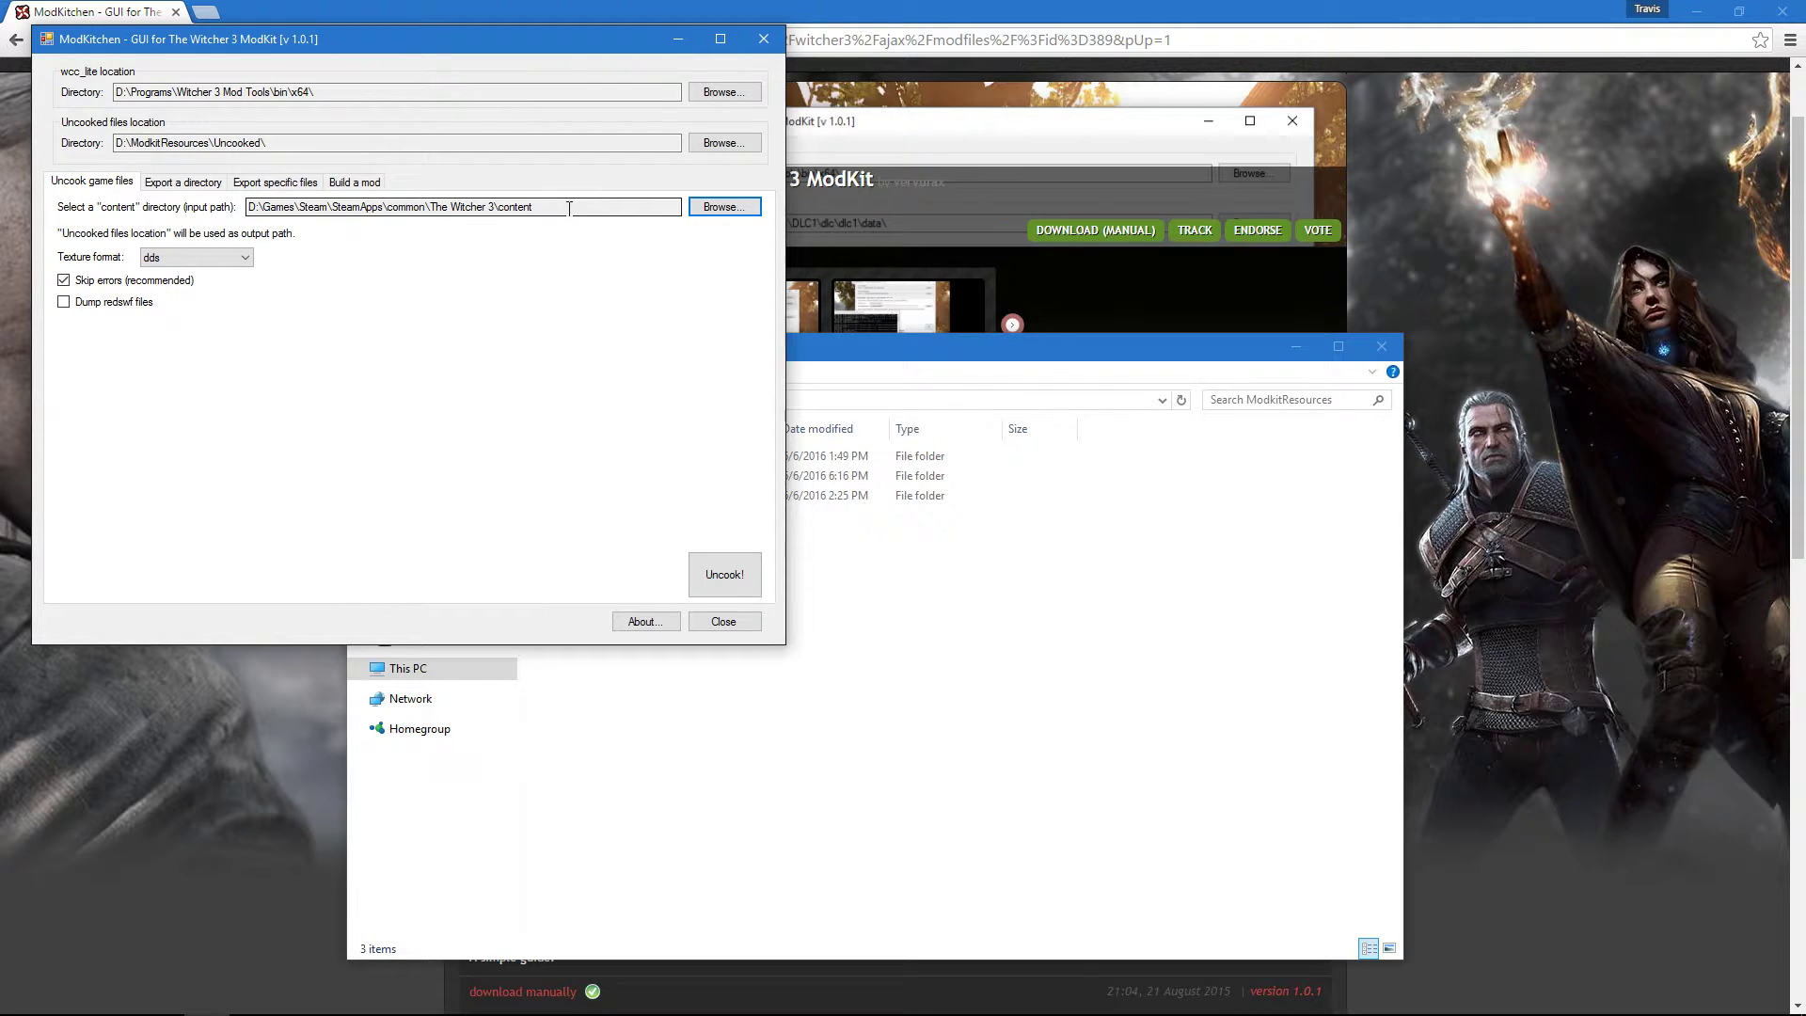
Change the uncook input directory to The Witcher 3\DLC\ep1\content.
click(700, 209)
scroll(886, 542, down, 8)
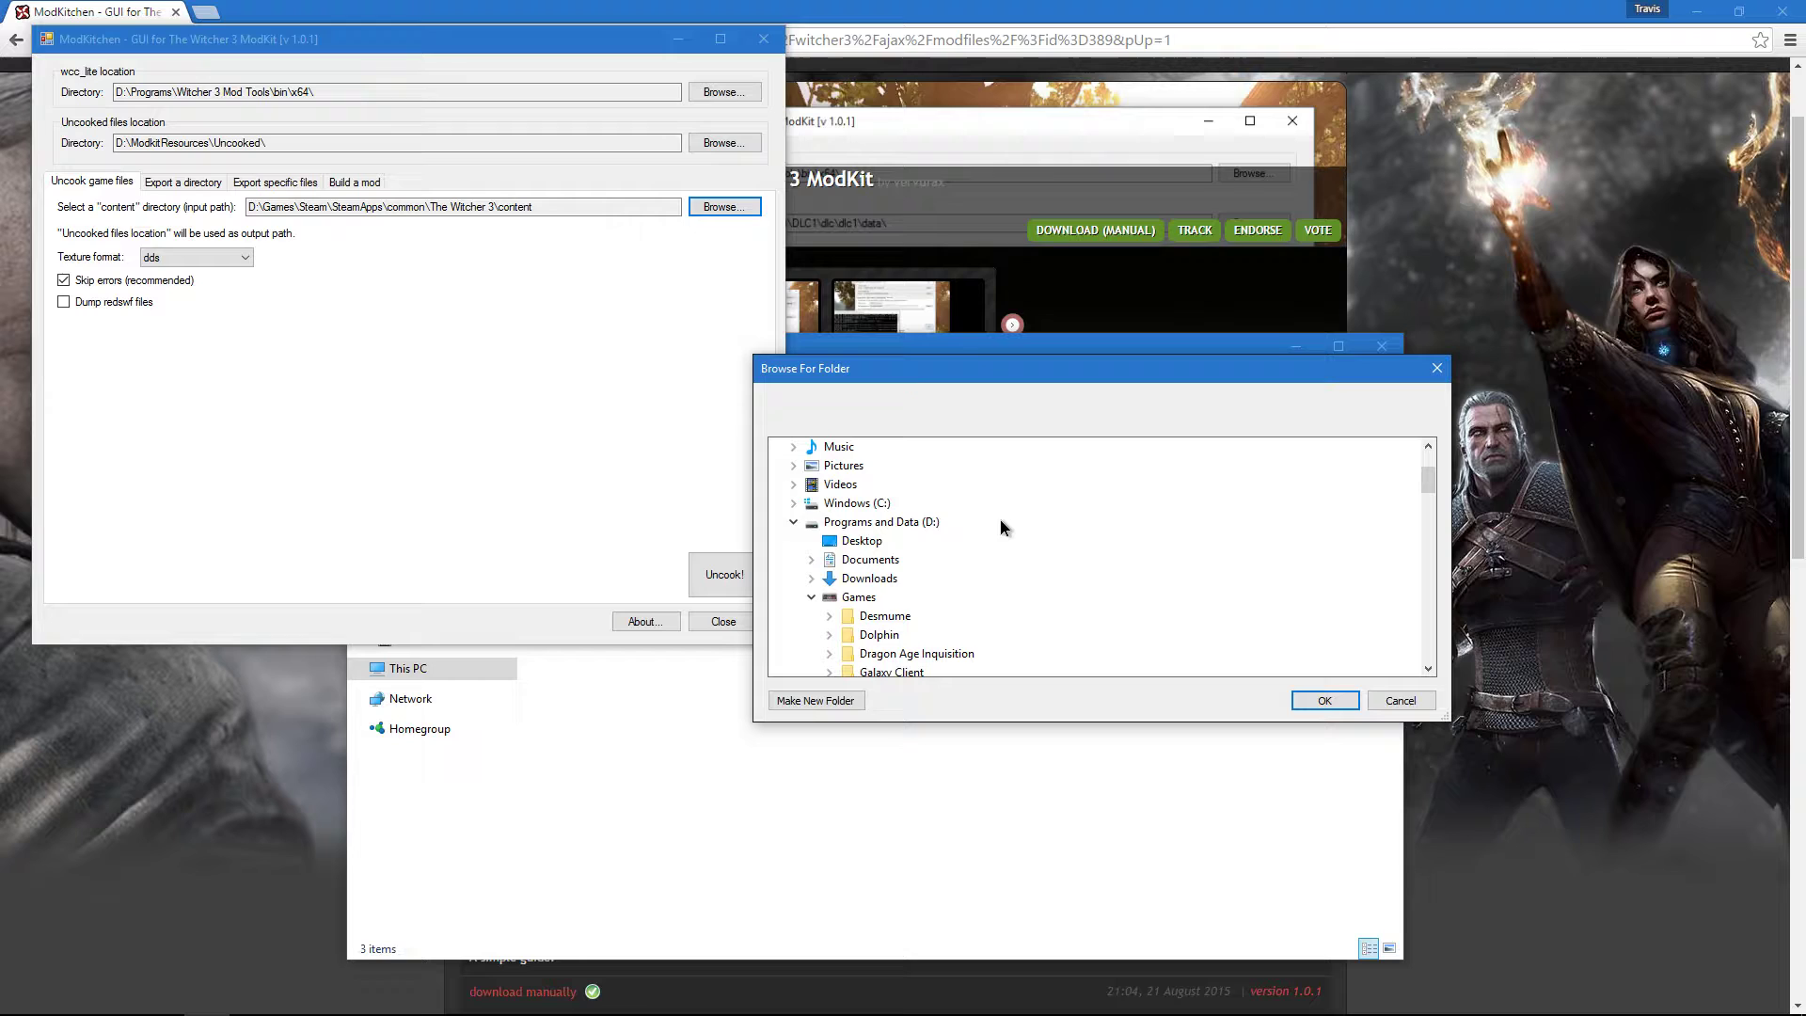
scroll(1013, 521, down, 5)
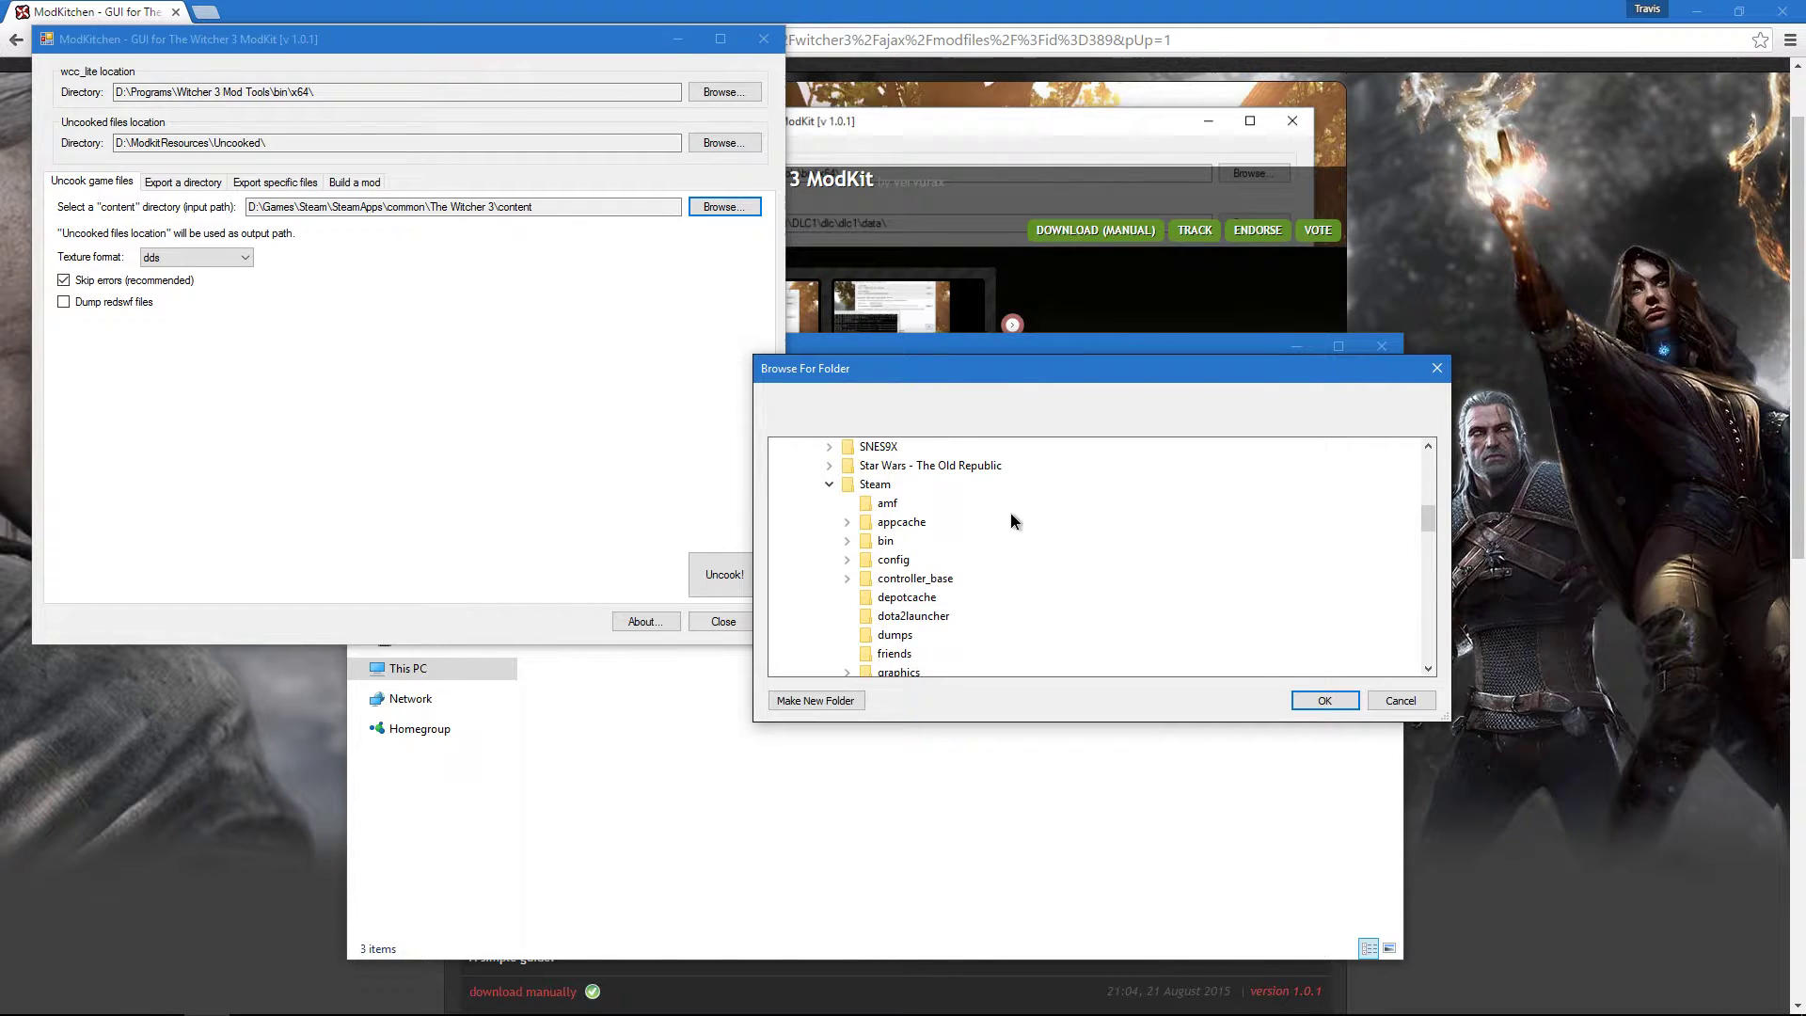
scroll(1012, 521, down, 9)
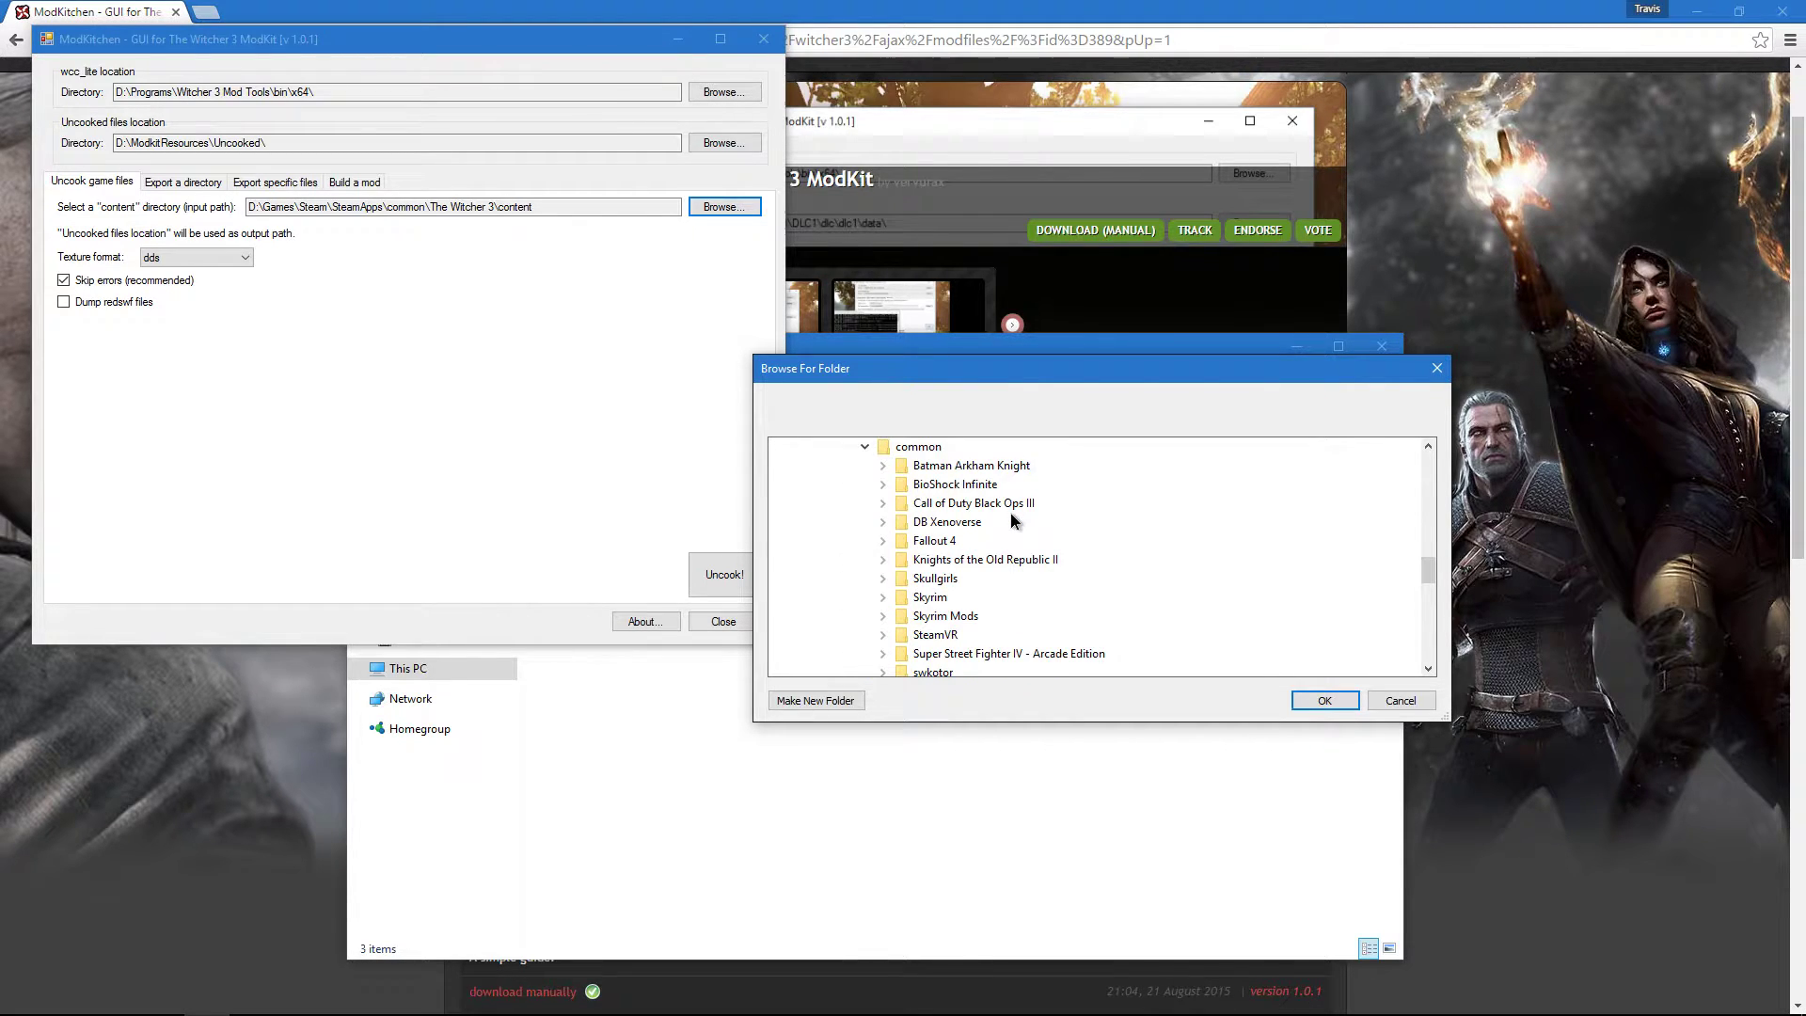
scroll(1012, 521, down, 2)
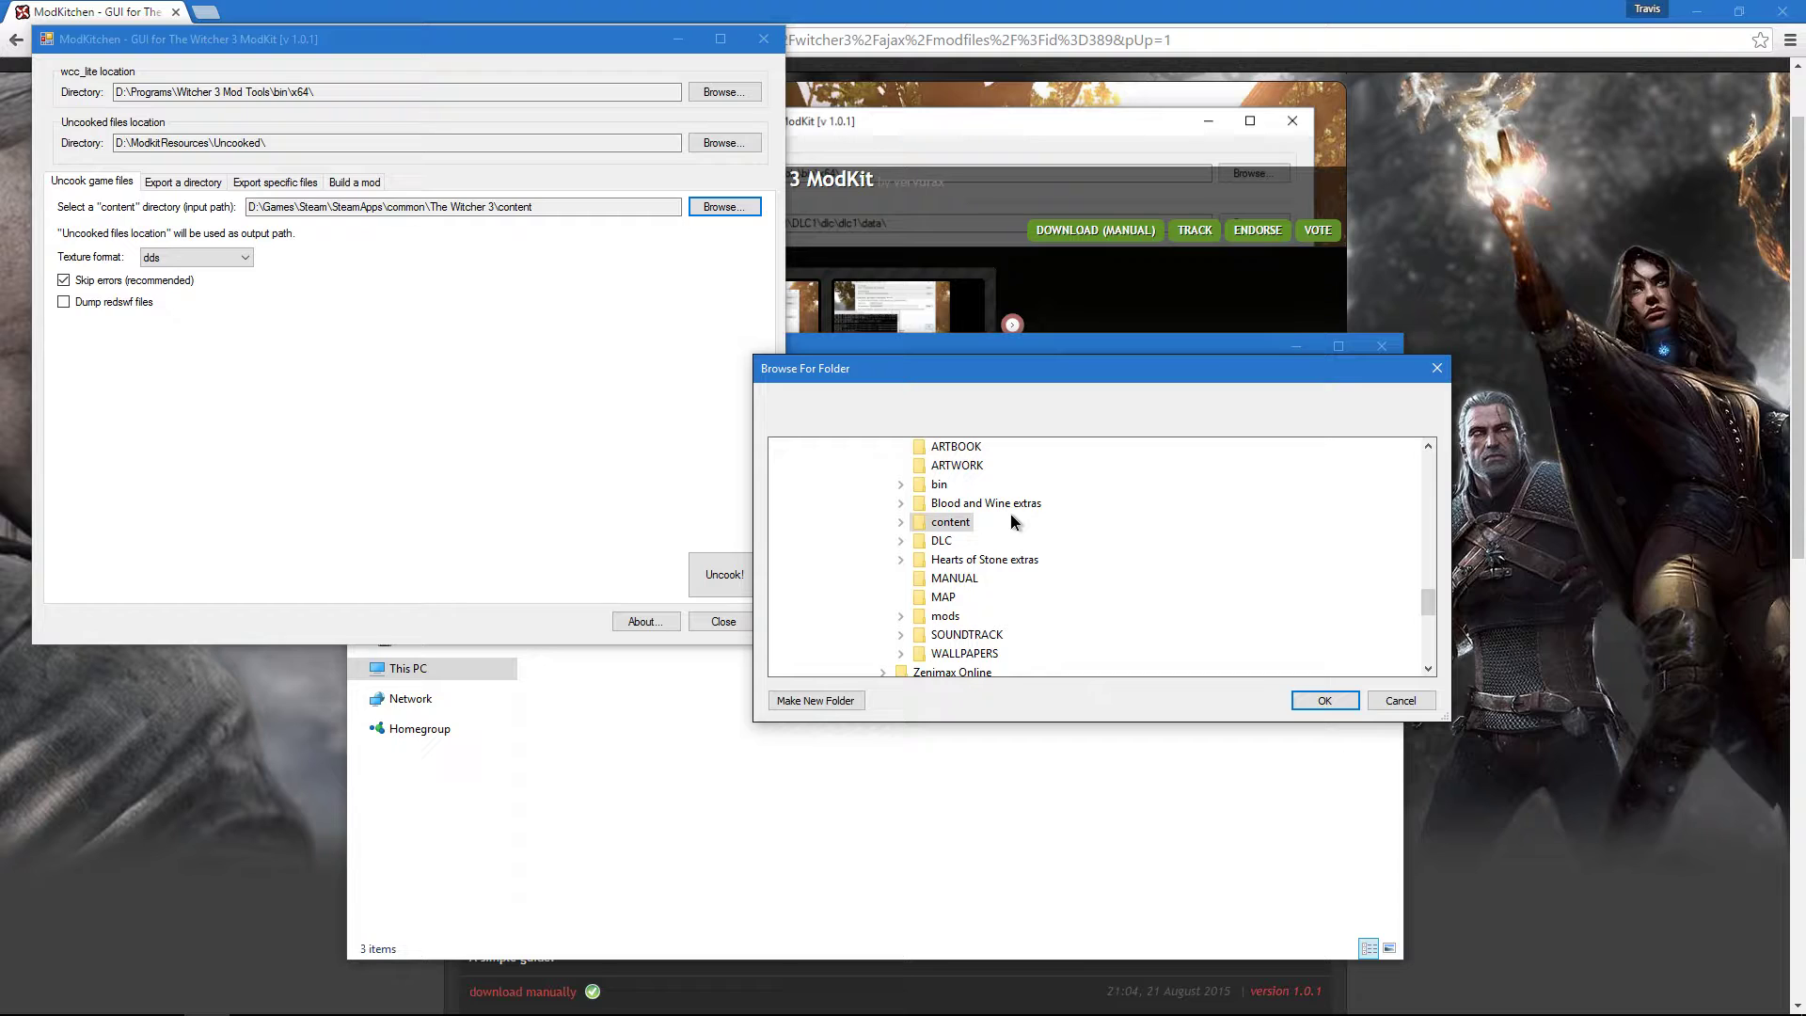
click(938, 541)
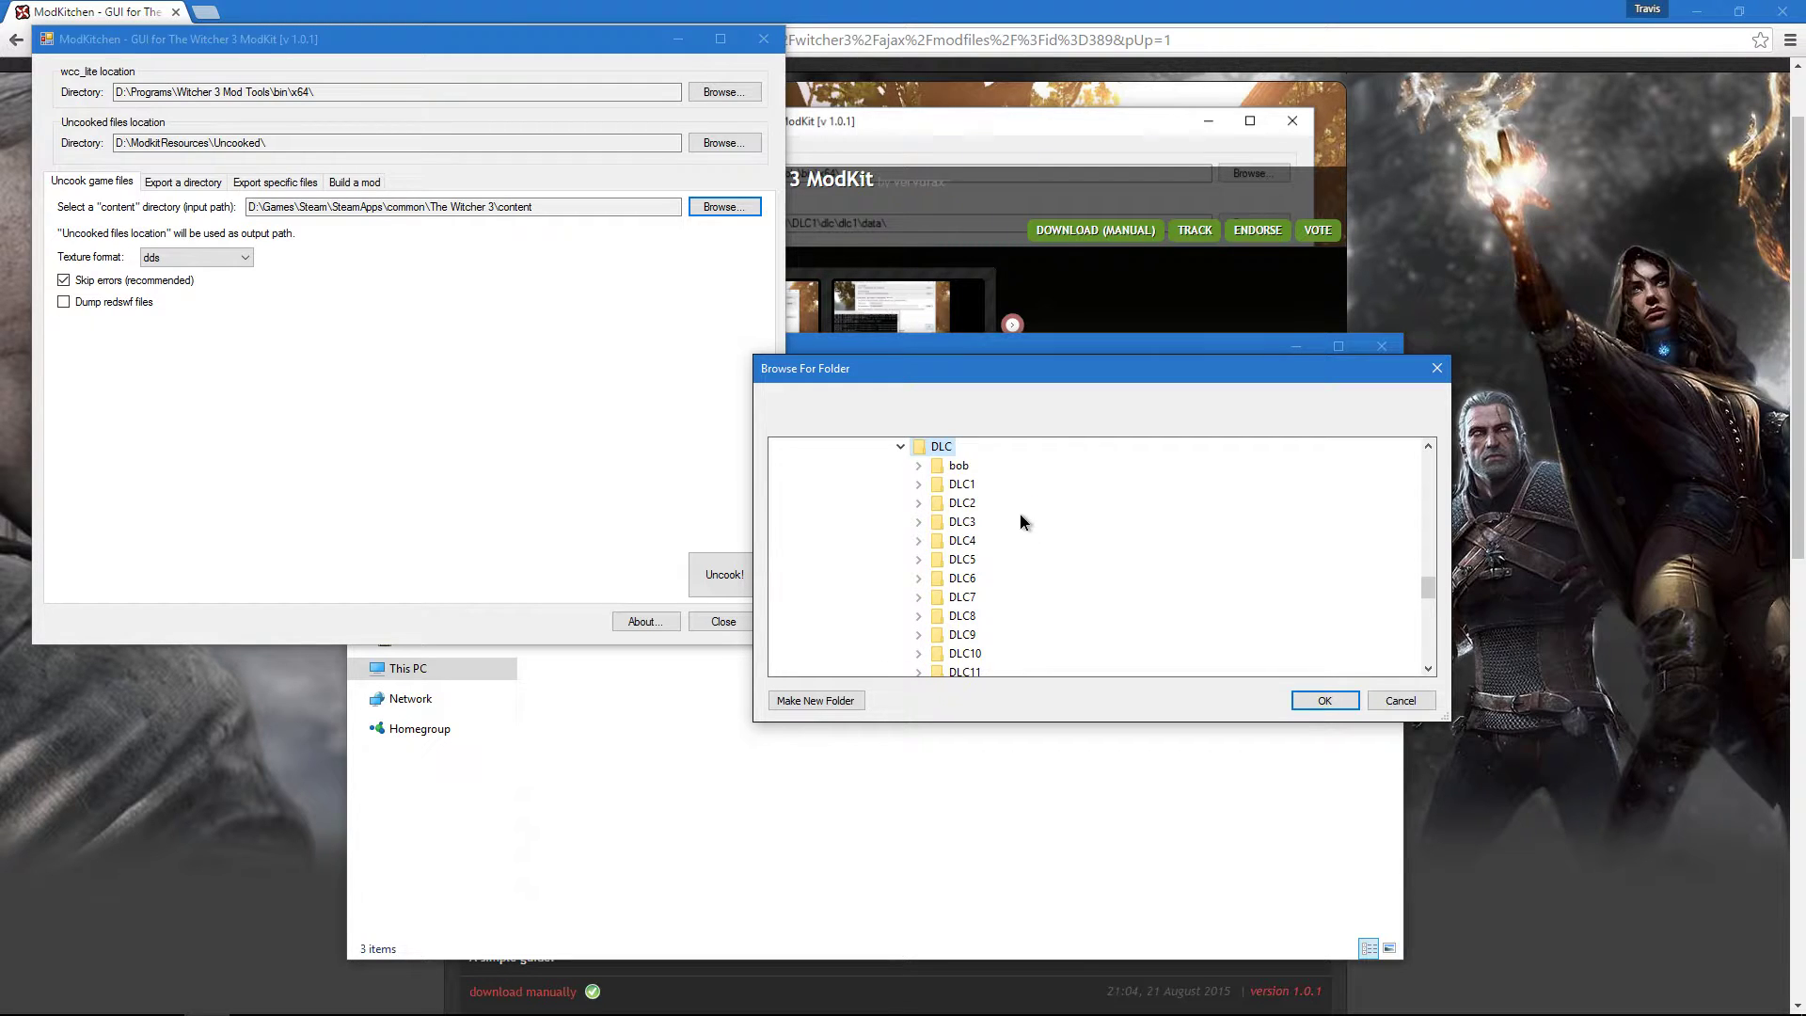
scroll(1013, 513, down, 3)
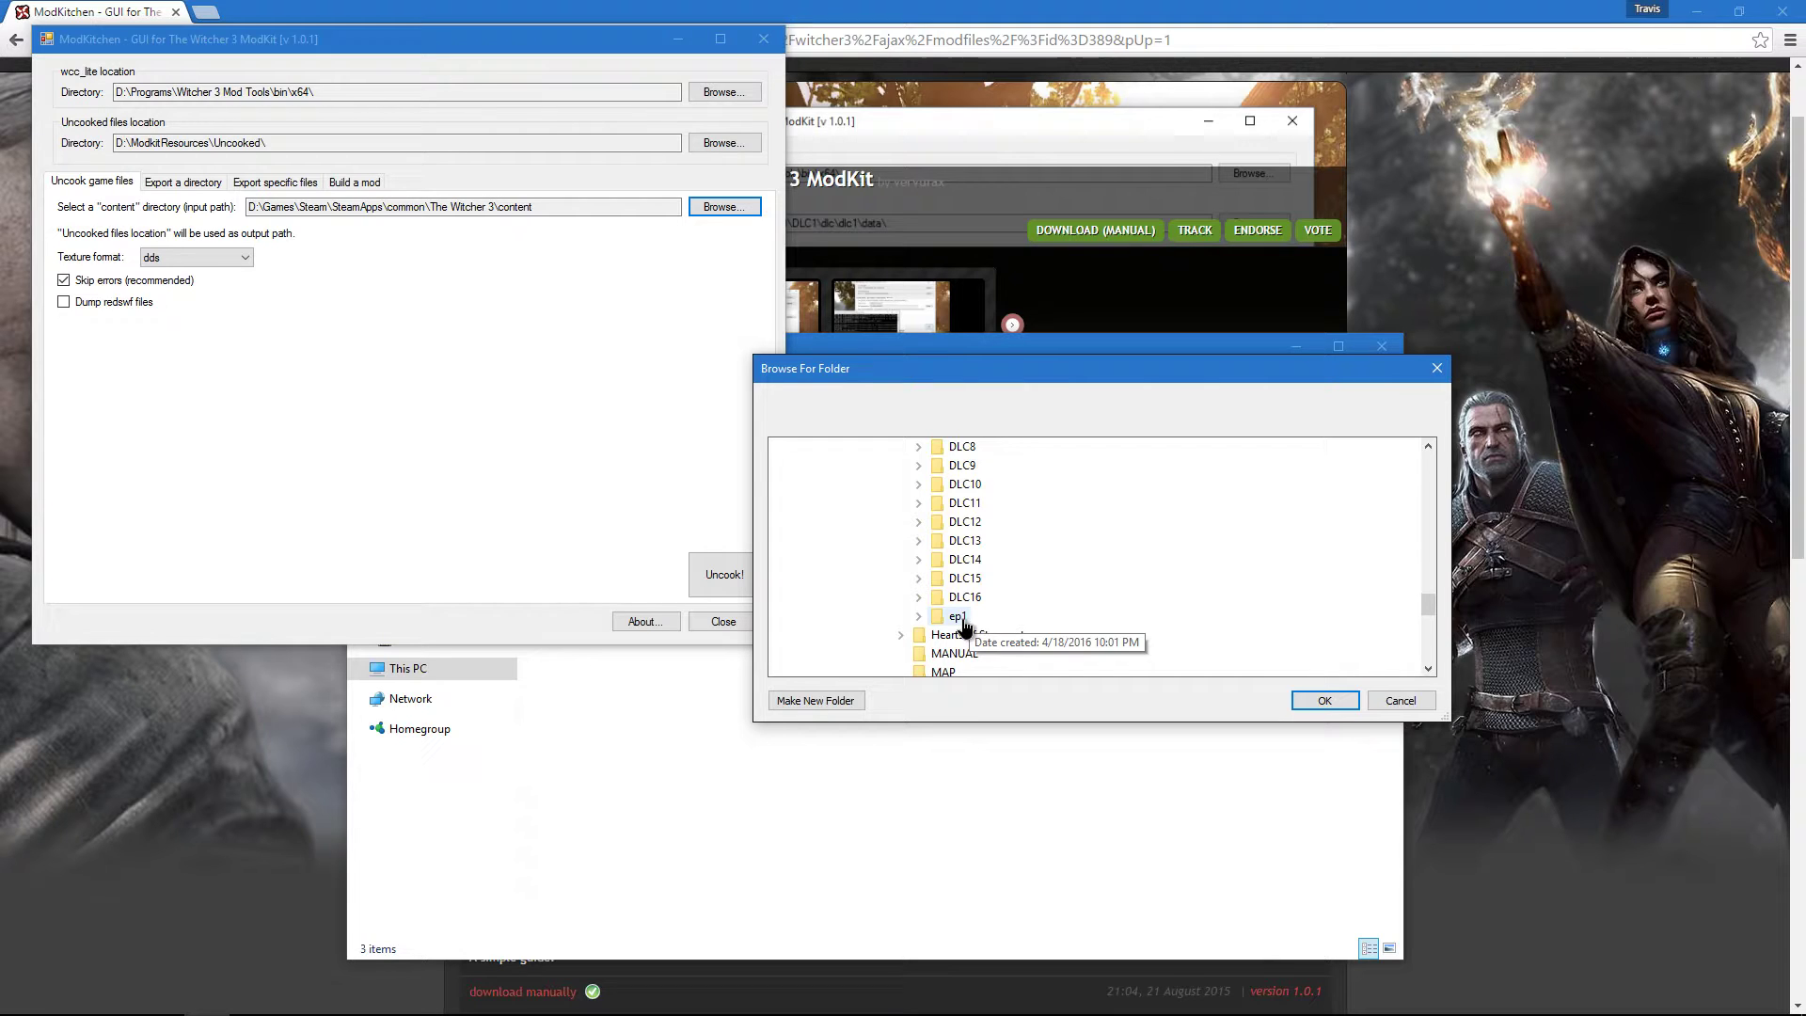
scroll(963, 621, up, 4)
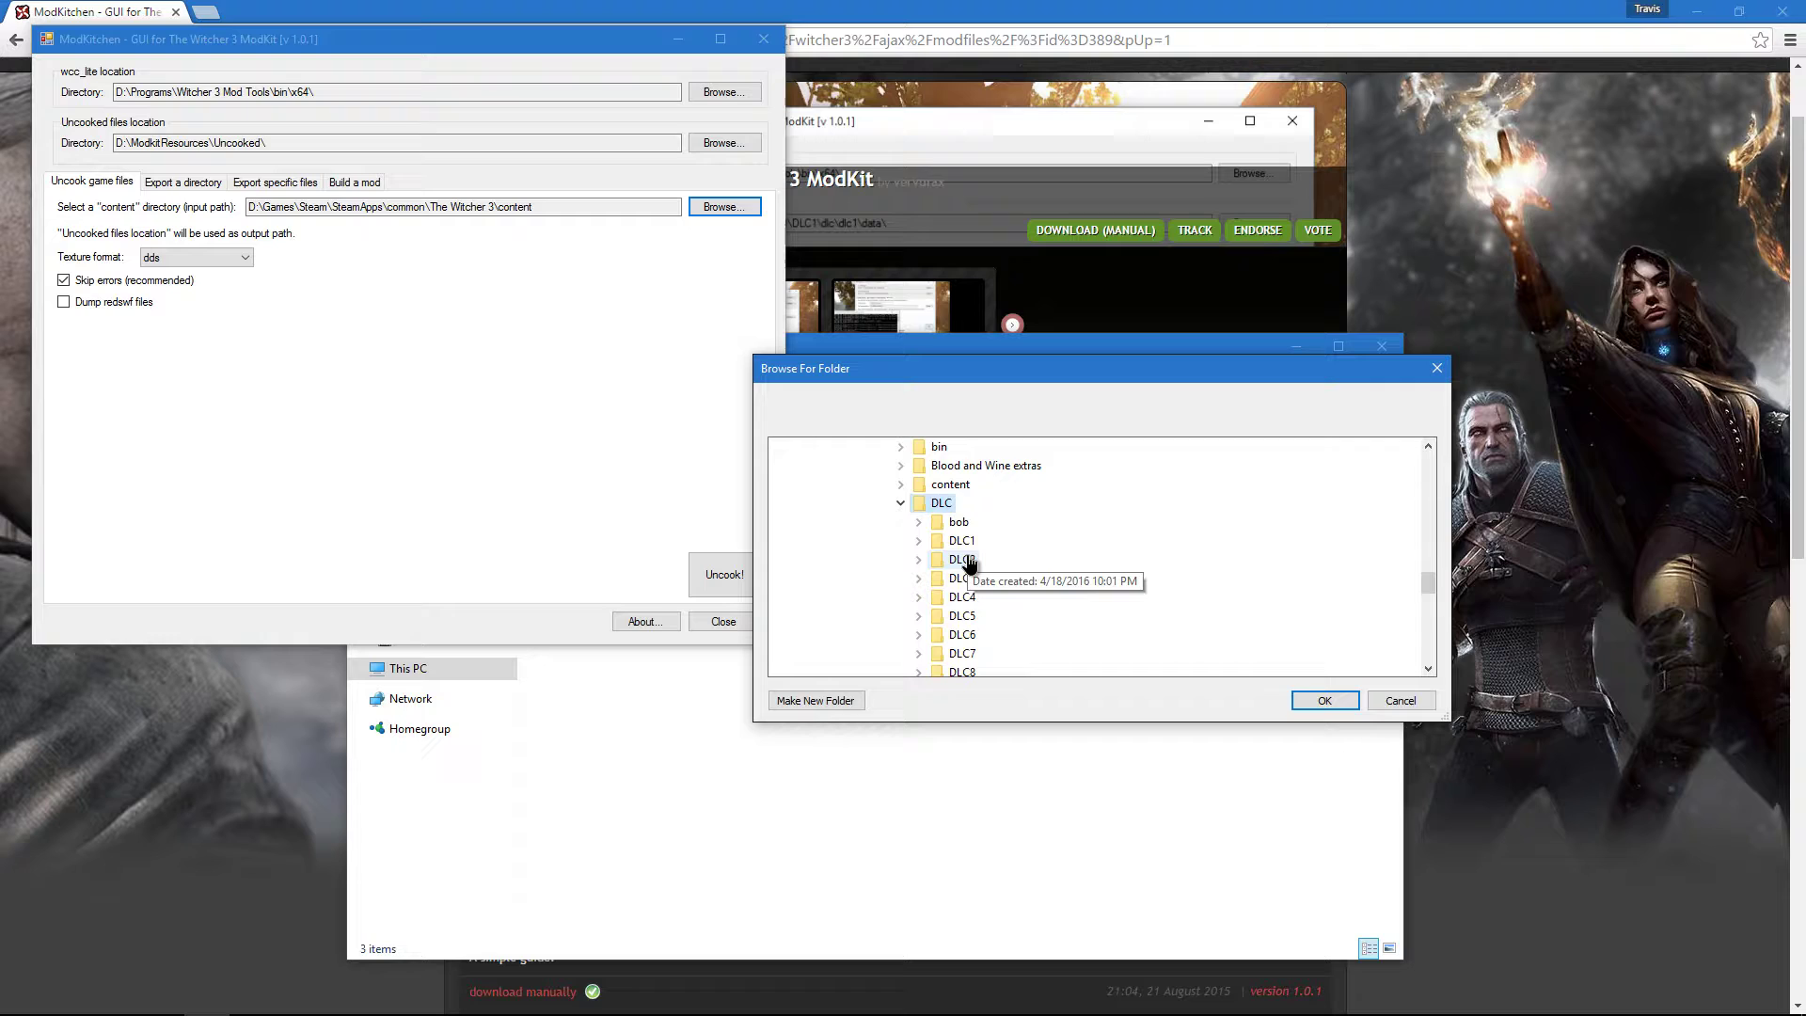
scroll(969, 569, down, 3)
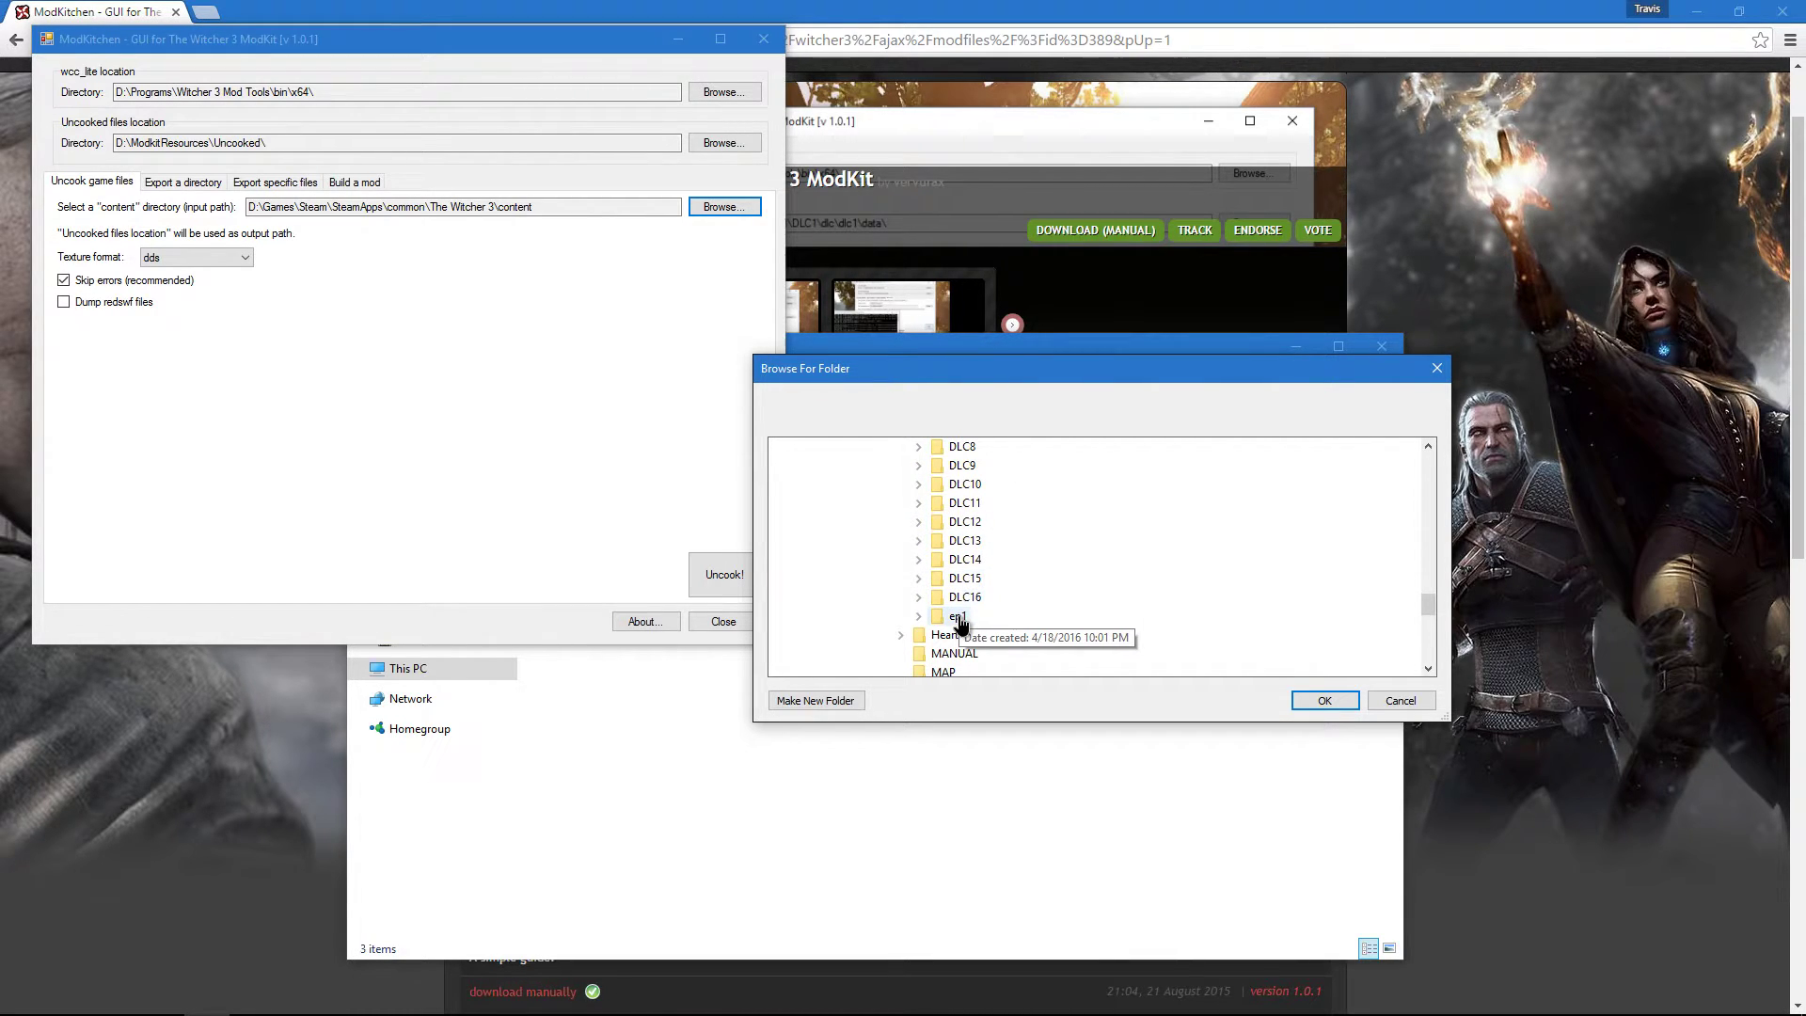
click(958, 618)
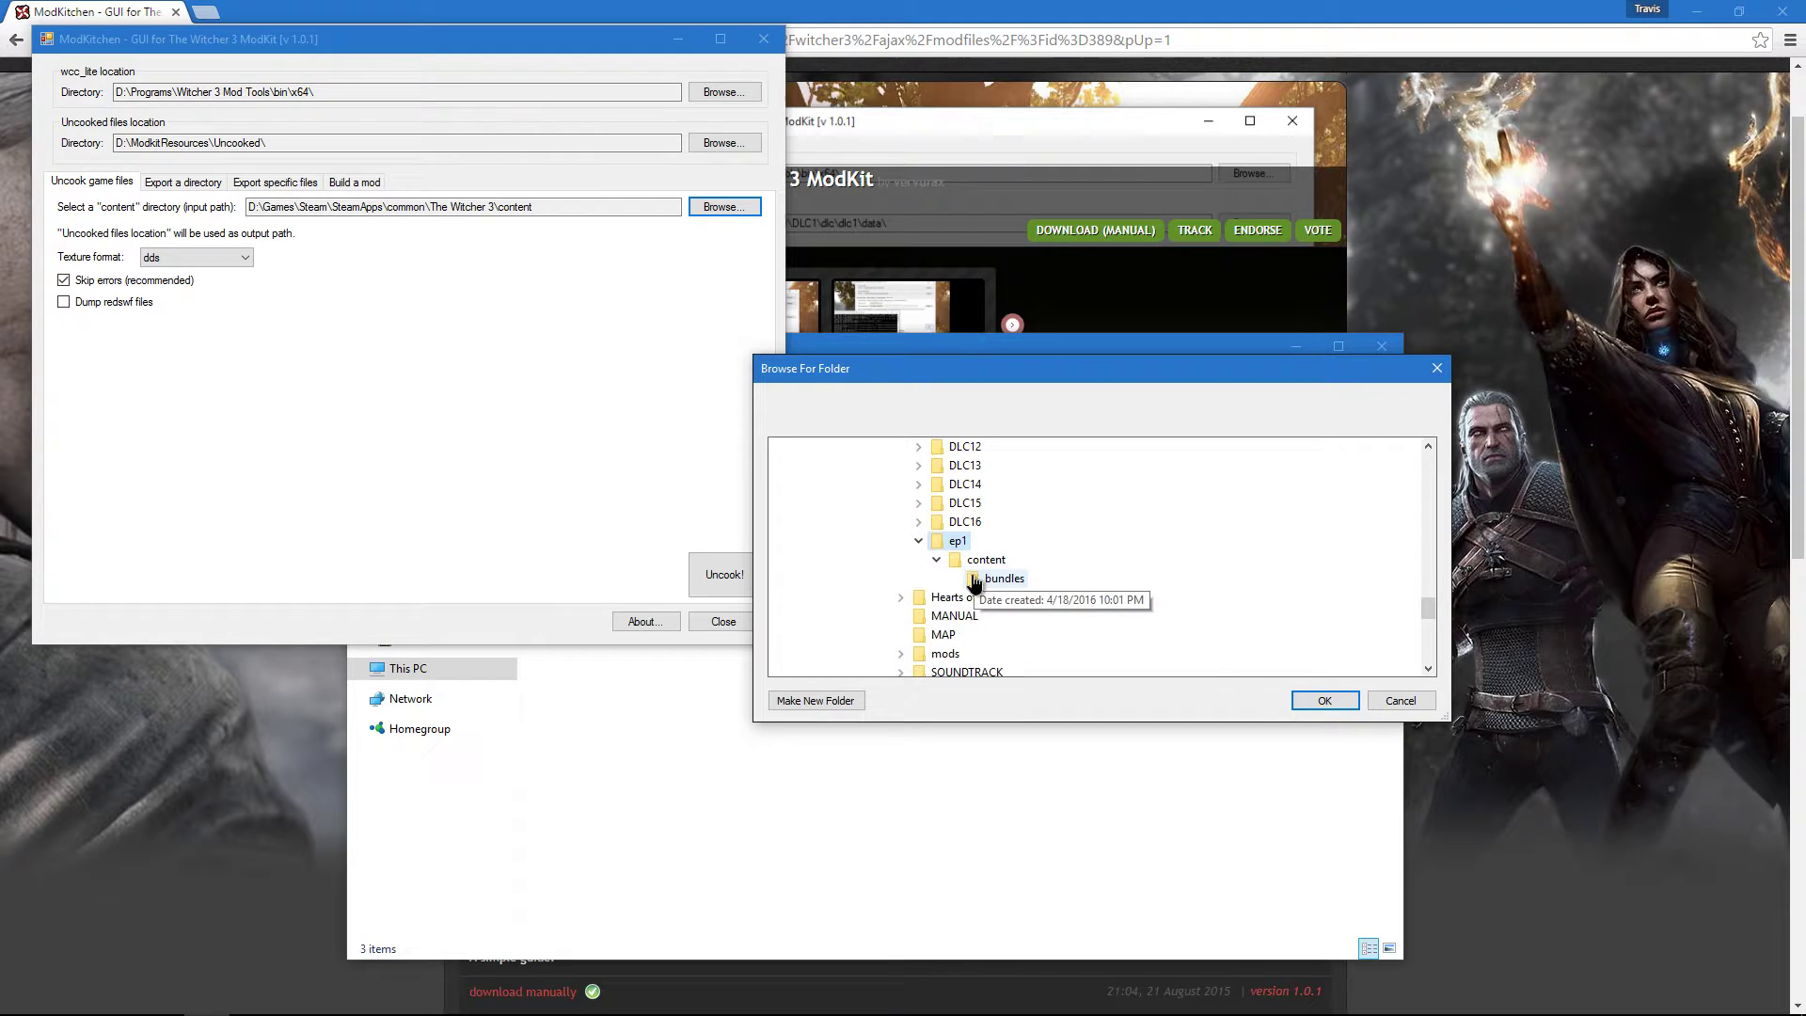
click(975, 564)
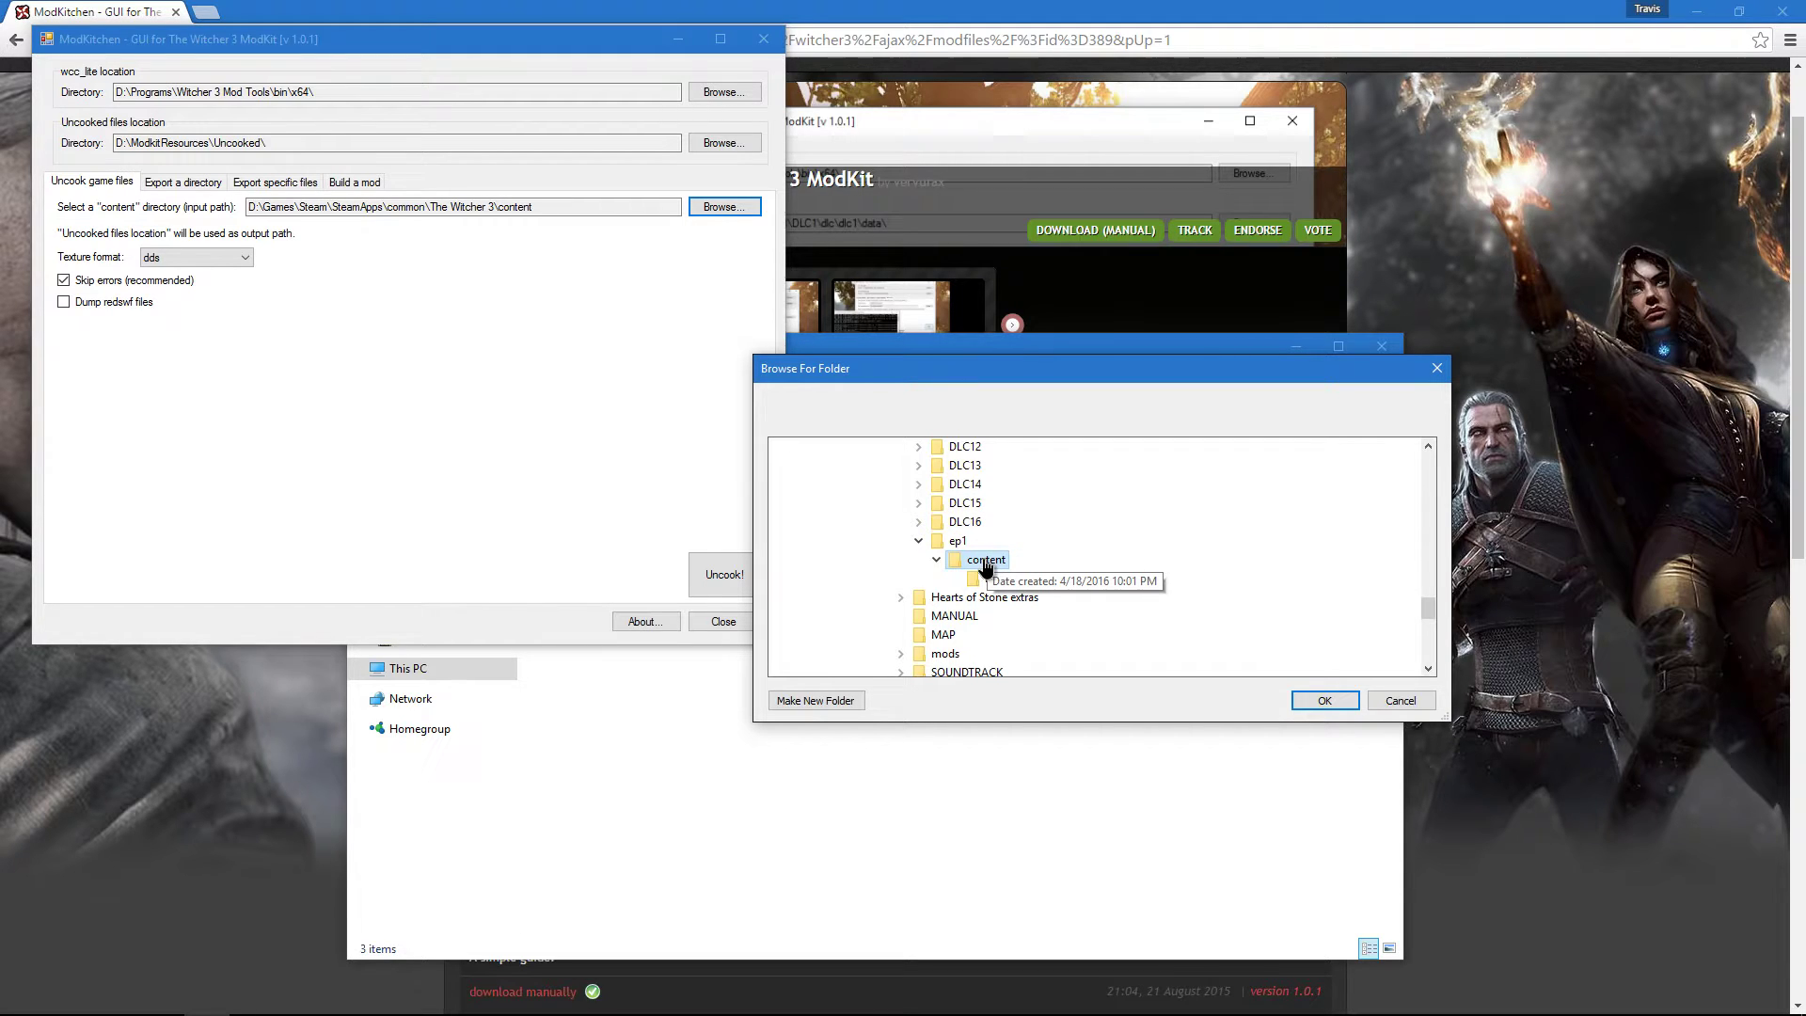
click(1322, 701)
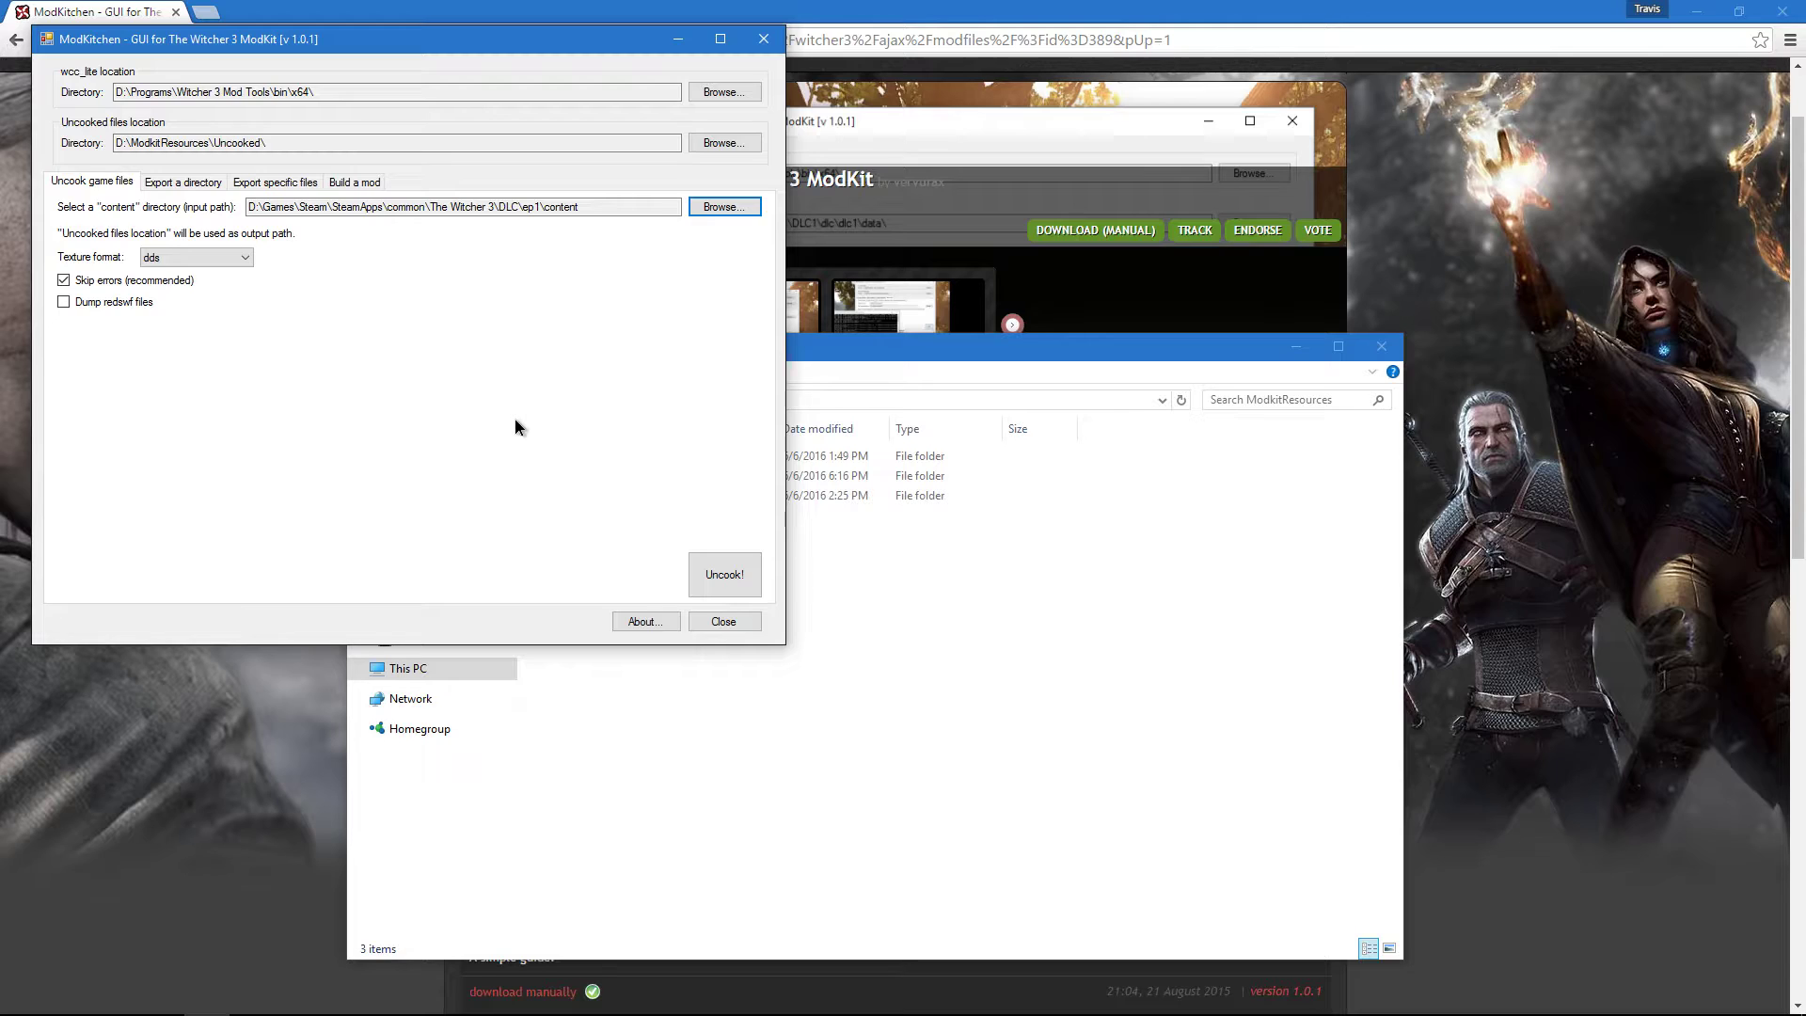
Browse to Uncooked\dlc\ep1\data\gameplay to view its abilities, items and rewards folders.
click(945, 748)
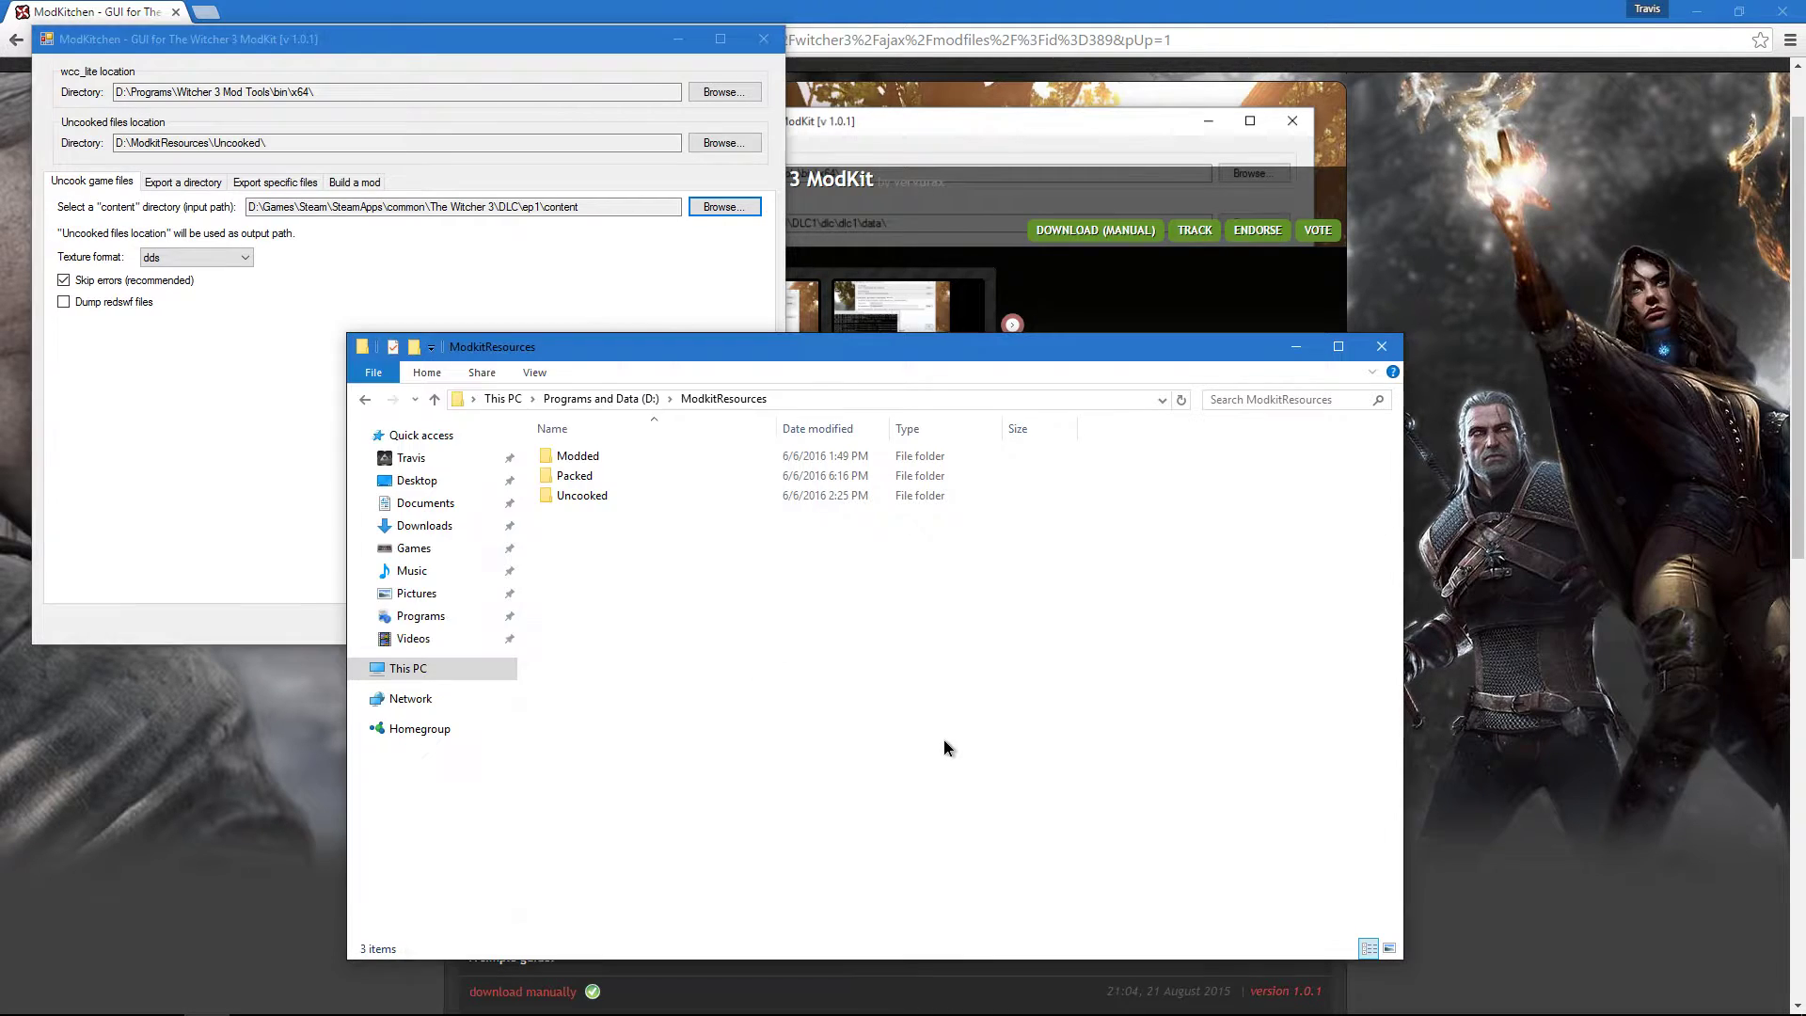
double_click(576, 495)
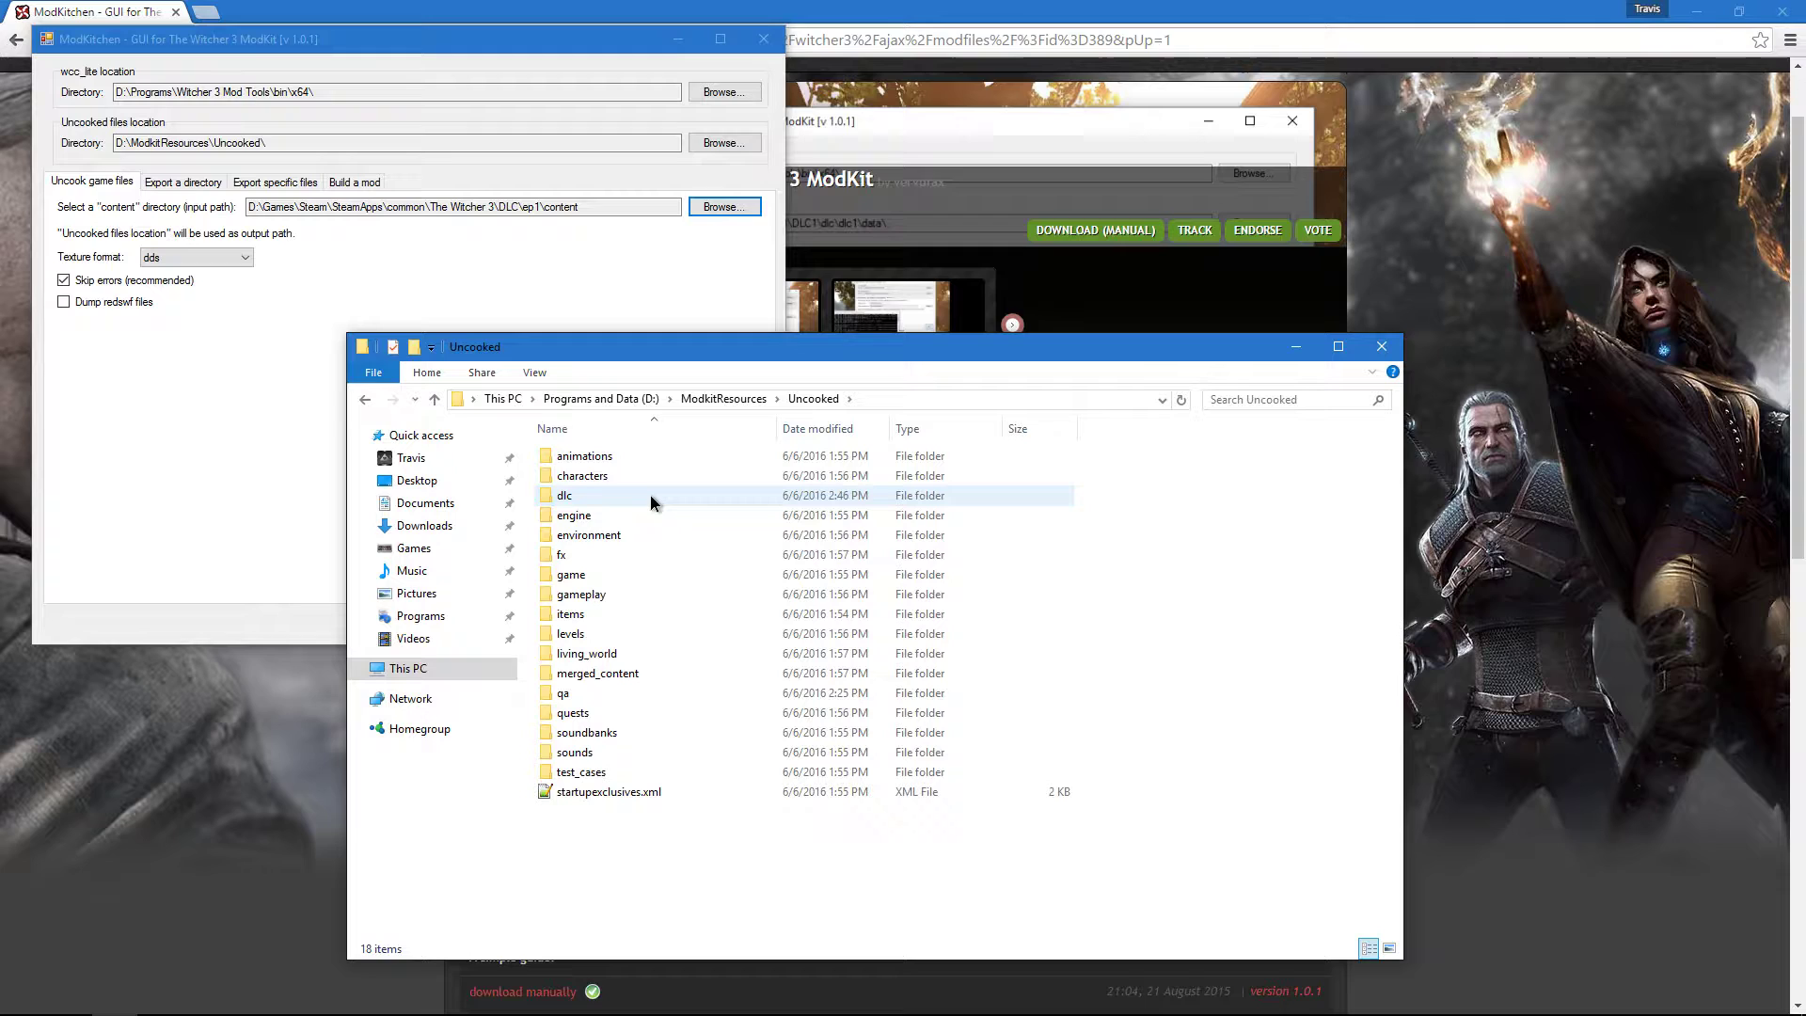
mouse_move(656, 503)
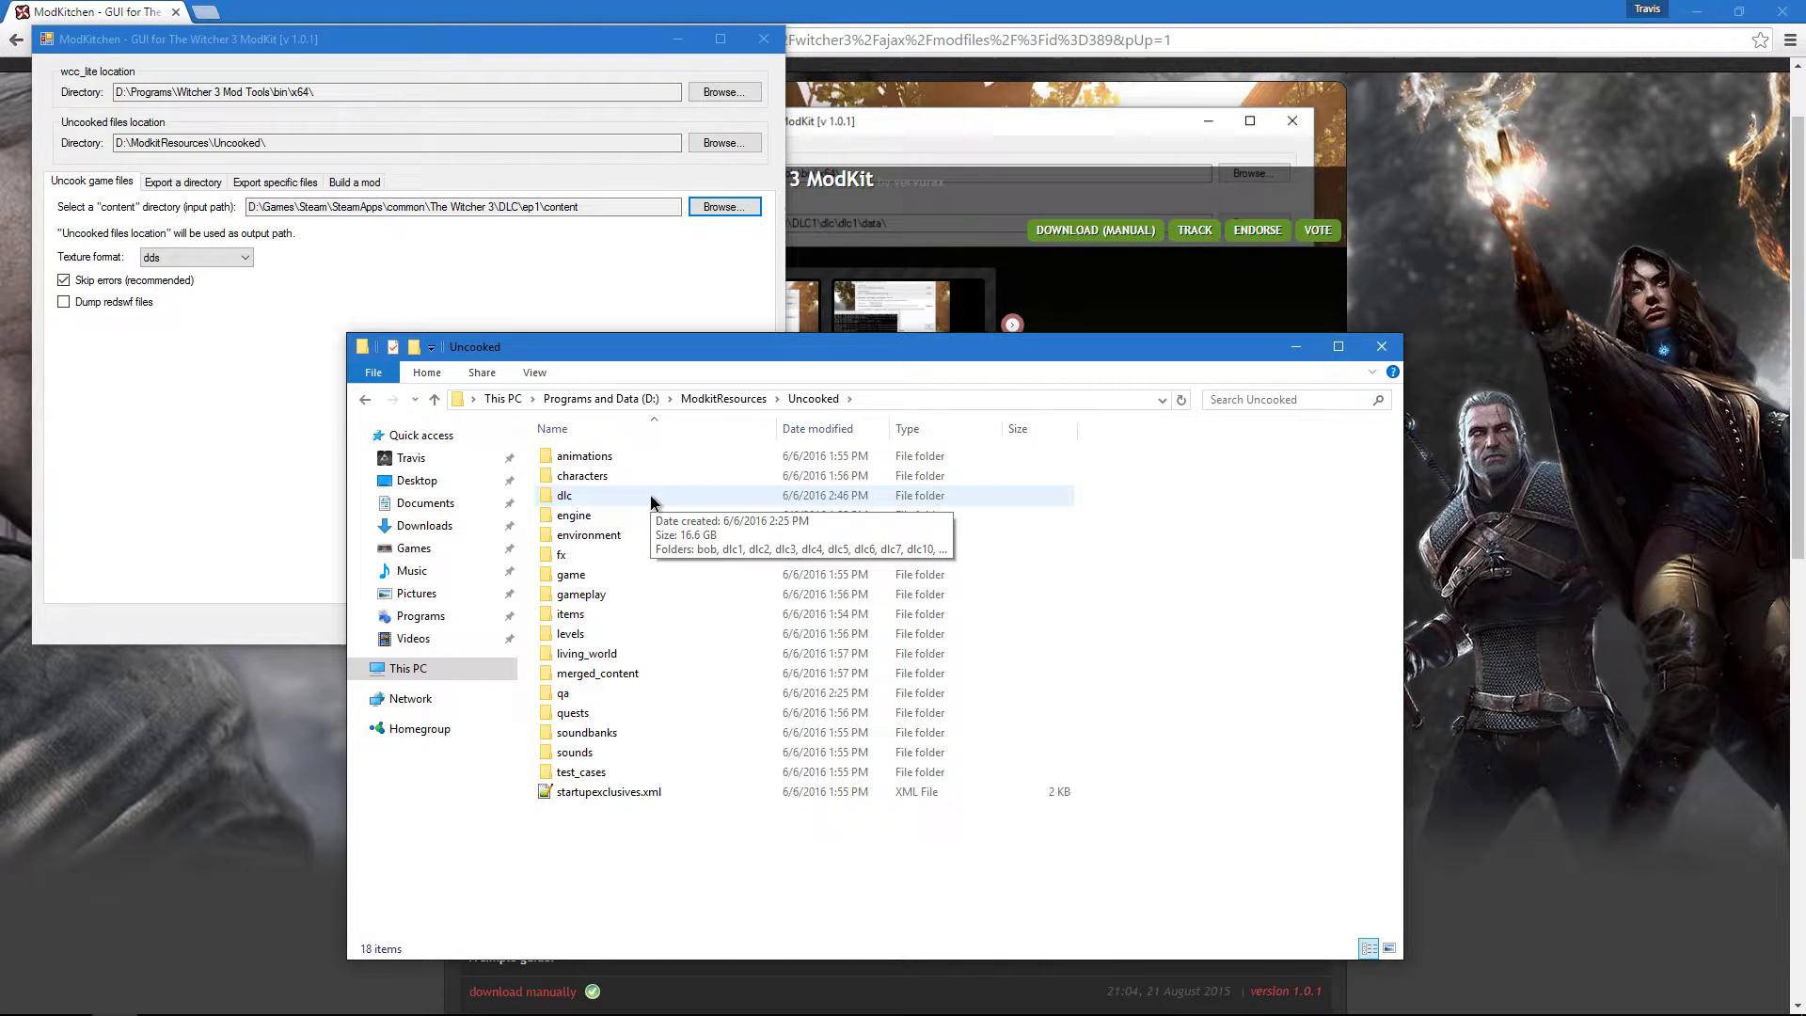
double_click(651, 499)
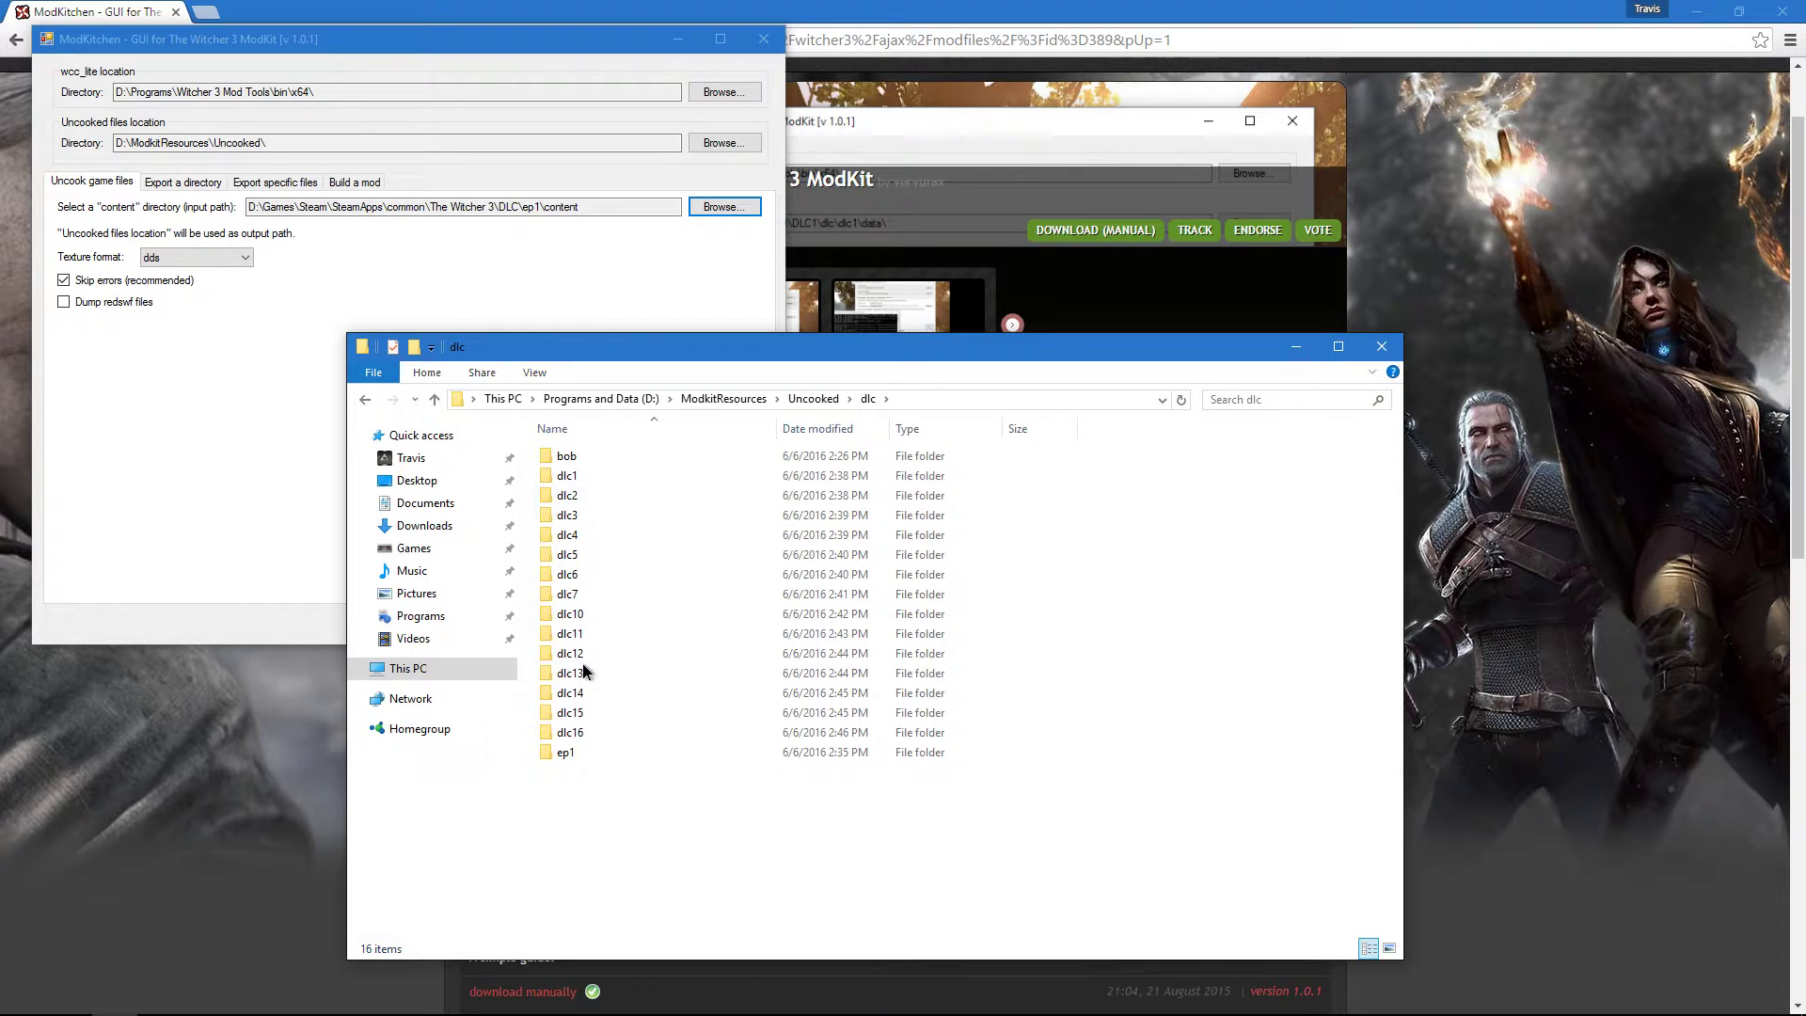
double_click(565, 751)
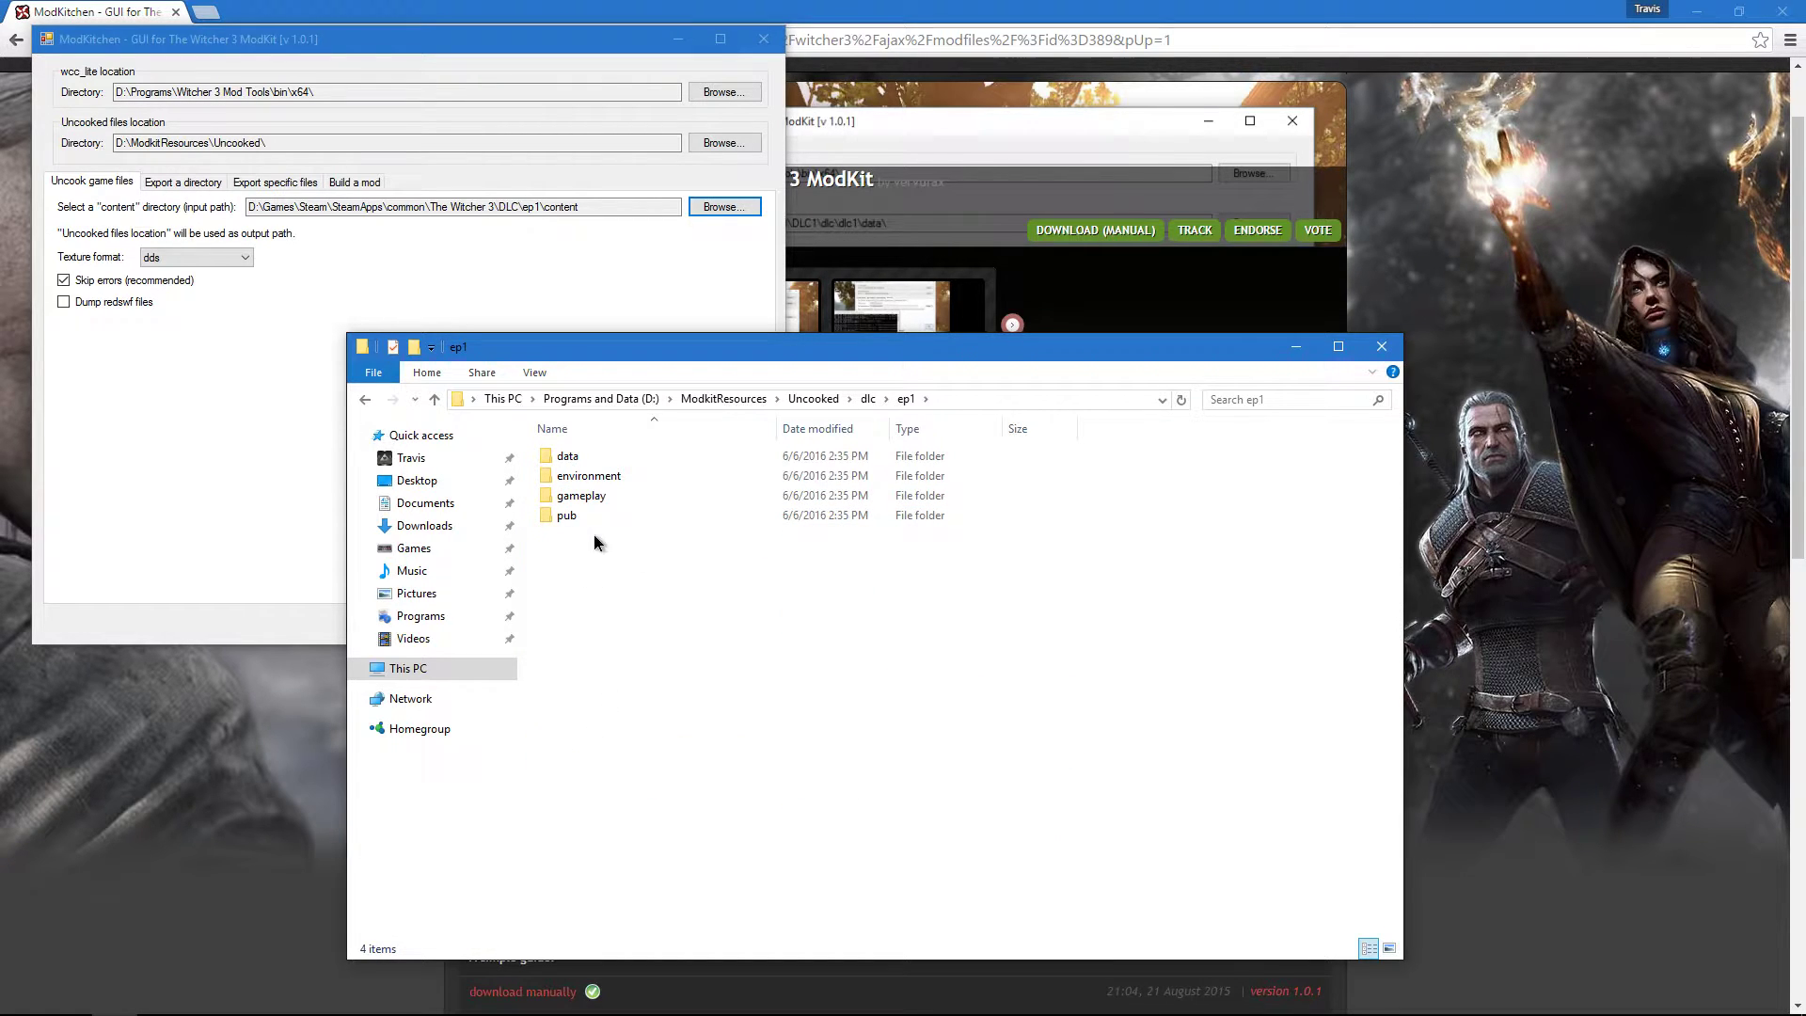
double_click(569, 457)
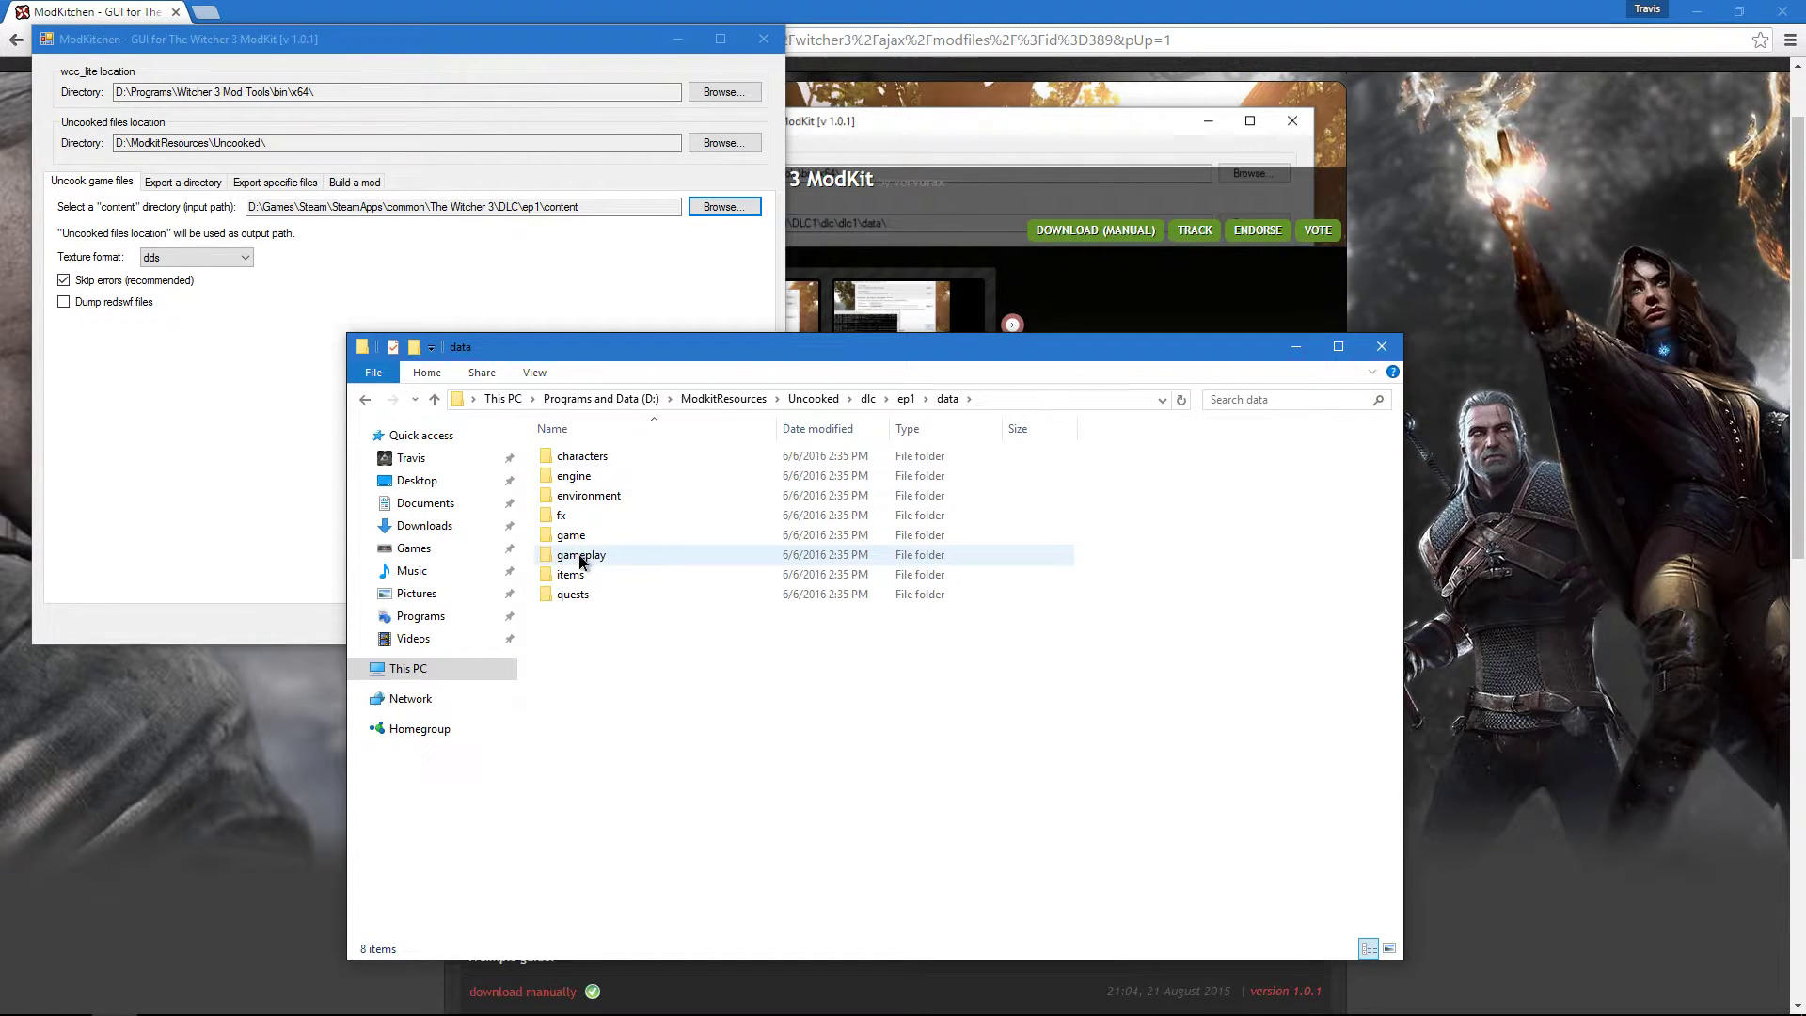
click(581, 556)
double_click(581, 556)
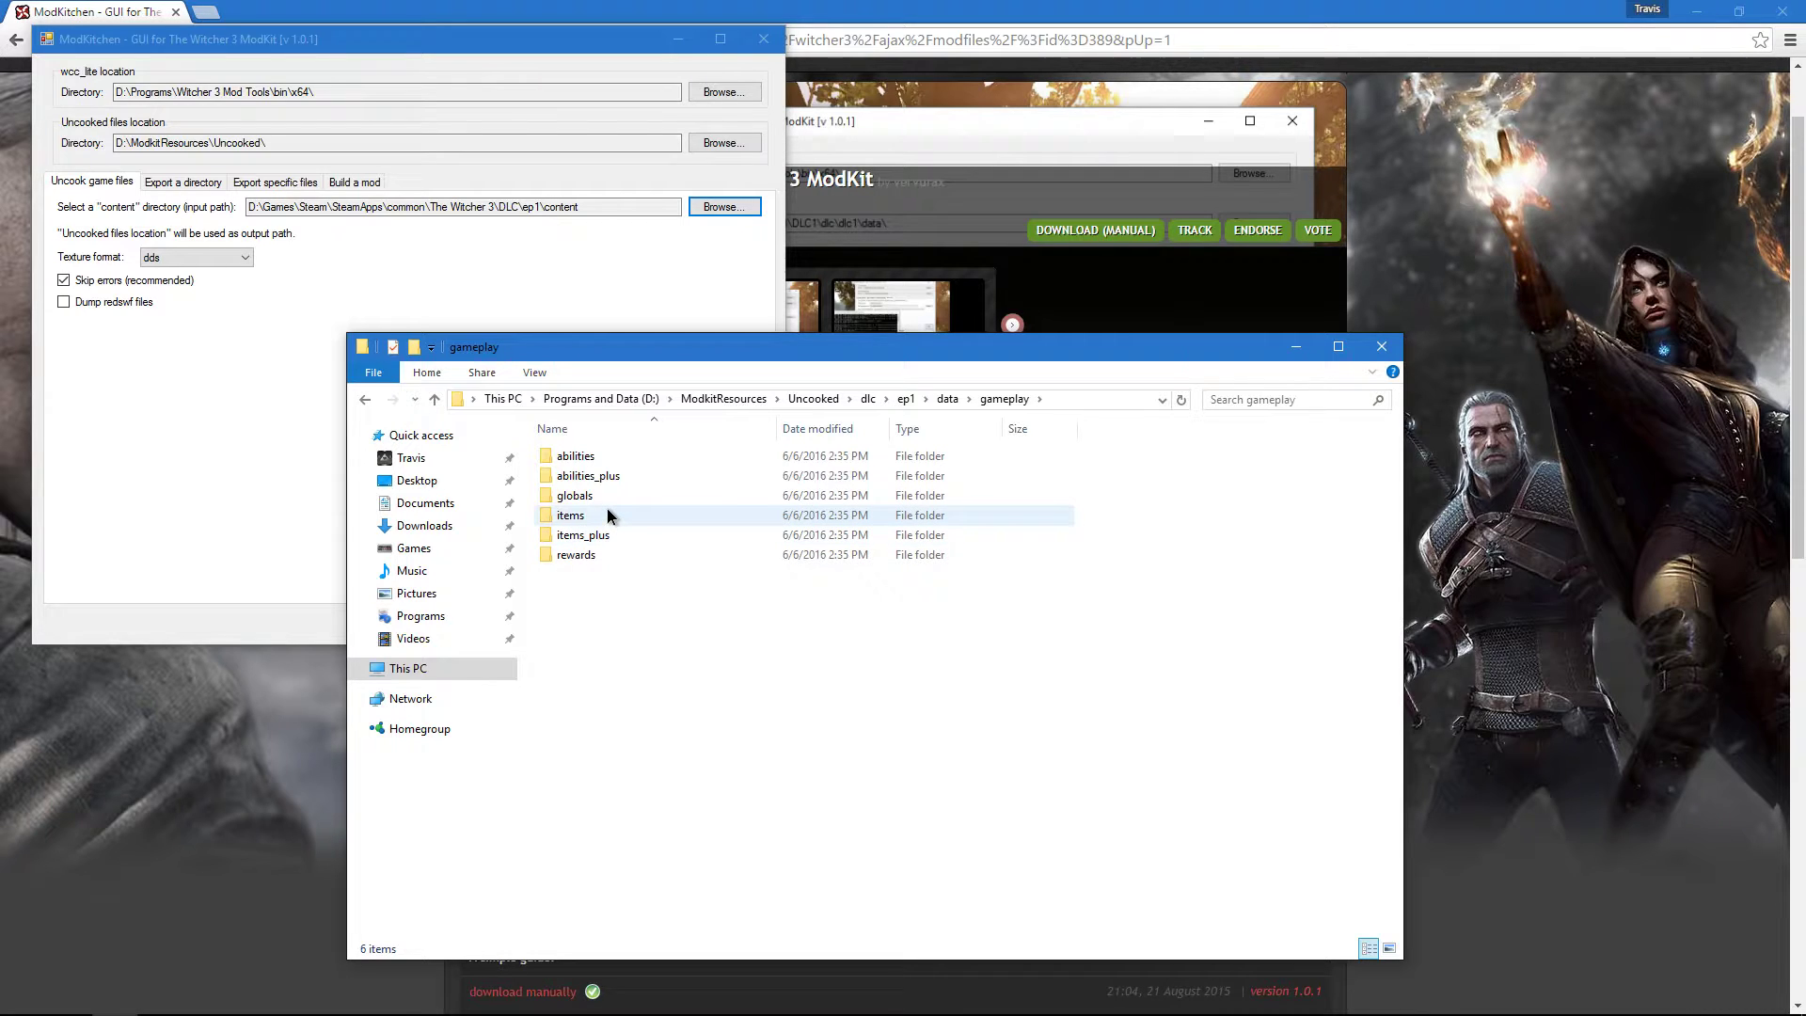
mouse_move(600, 520)
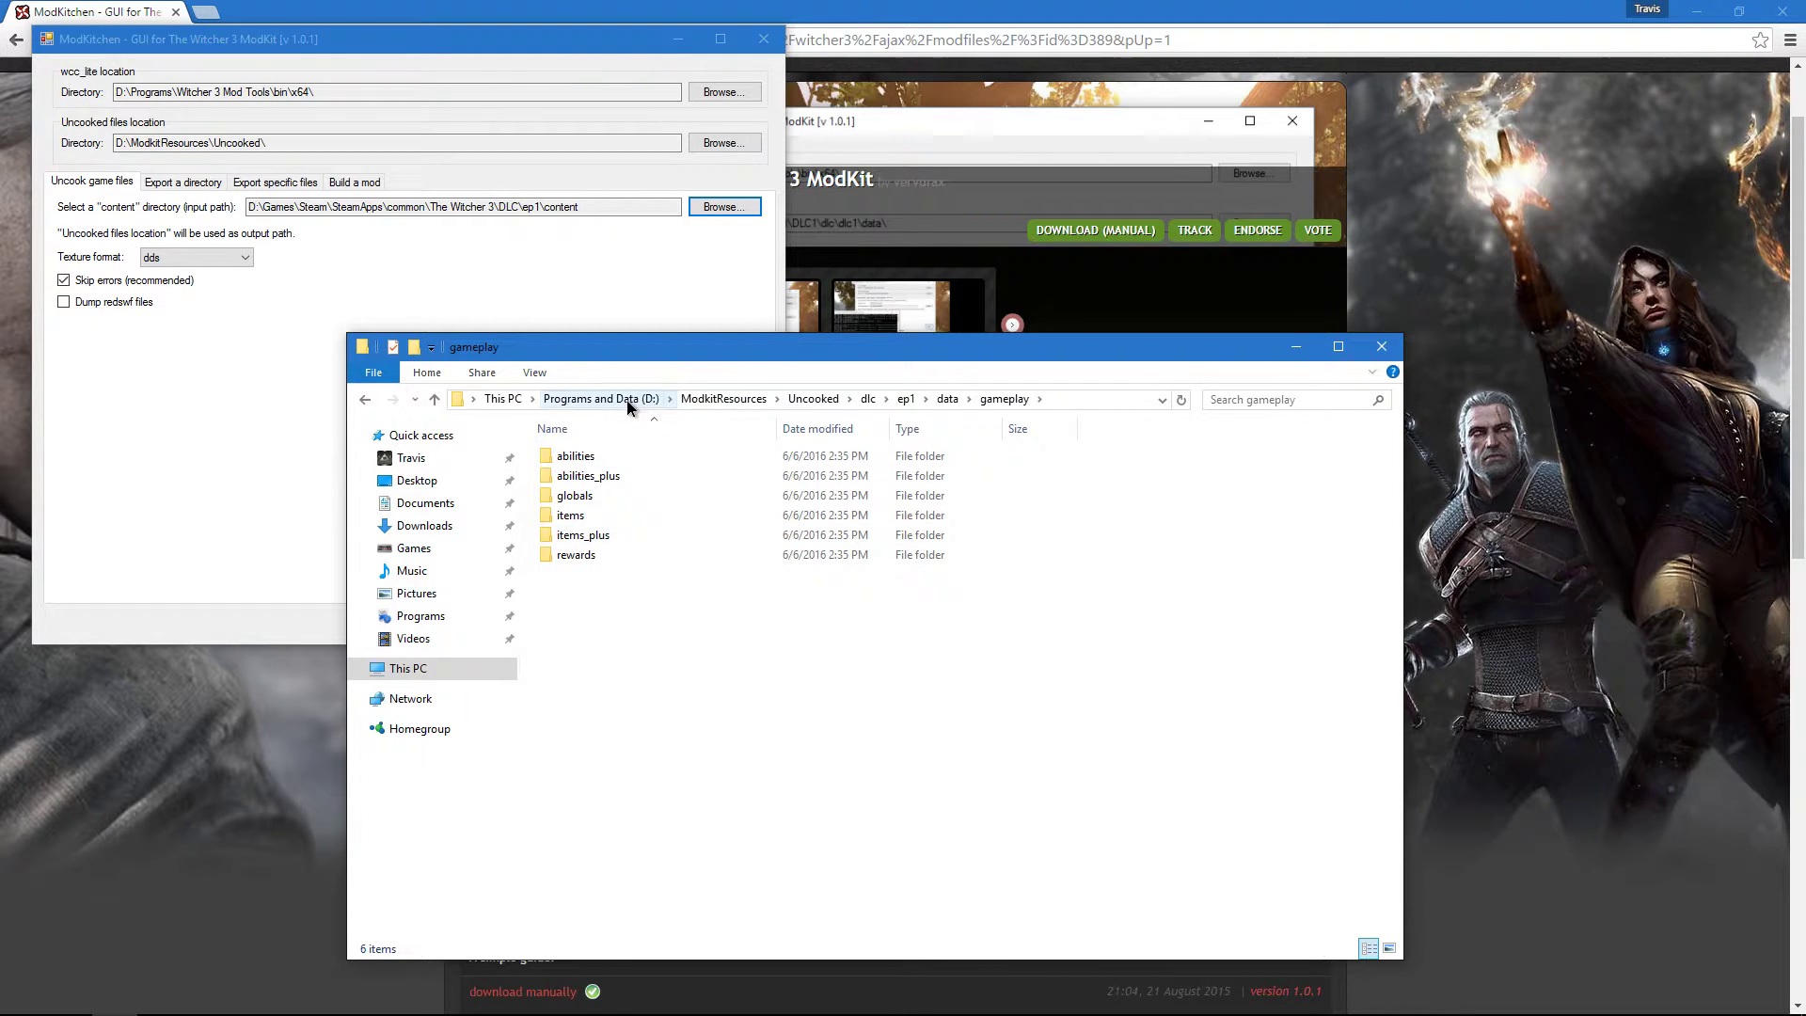
Navigate from ModkitResources into the Modded\DLC\ep1\data\gameplay folder.
click(713, 400)
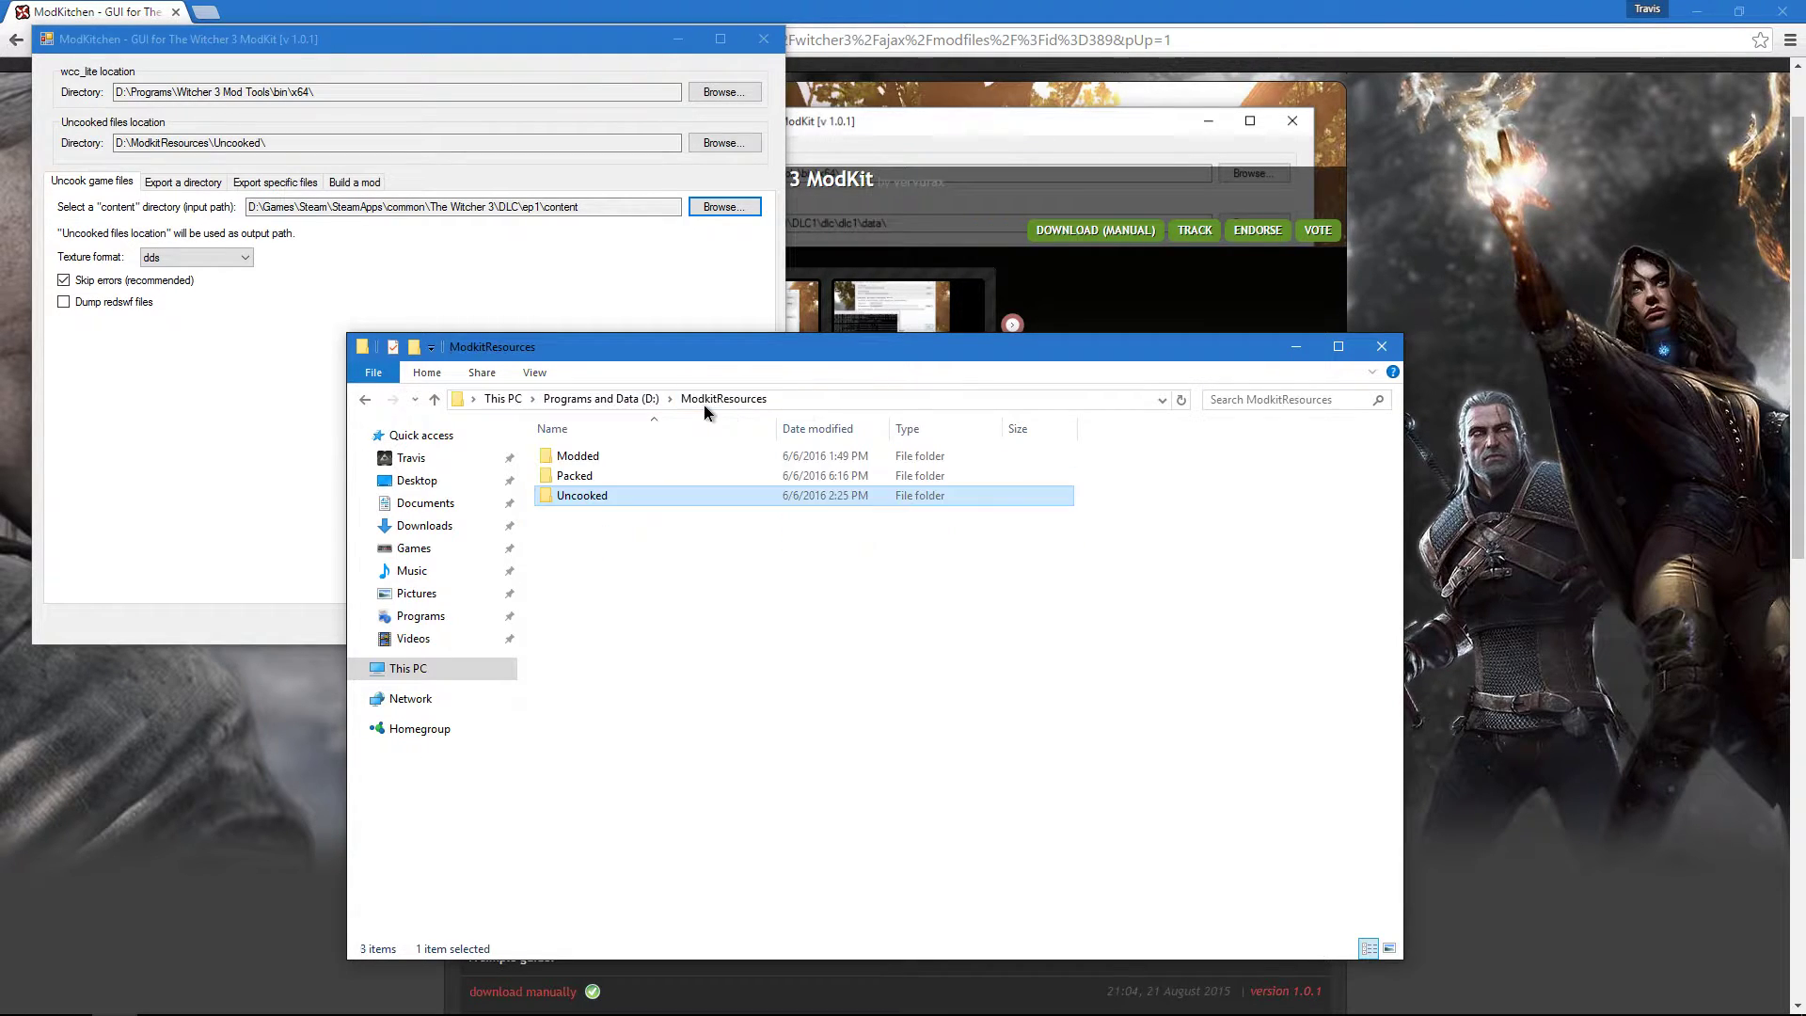
double_click(588, 457)
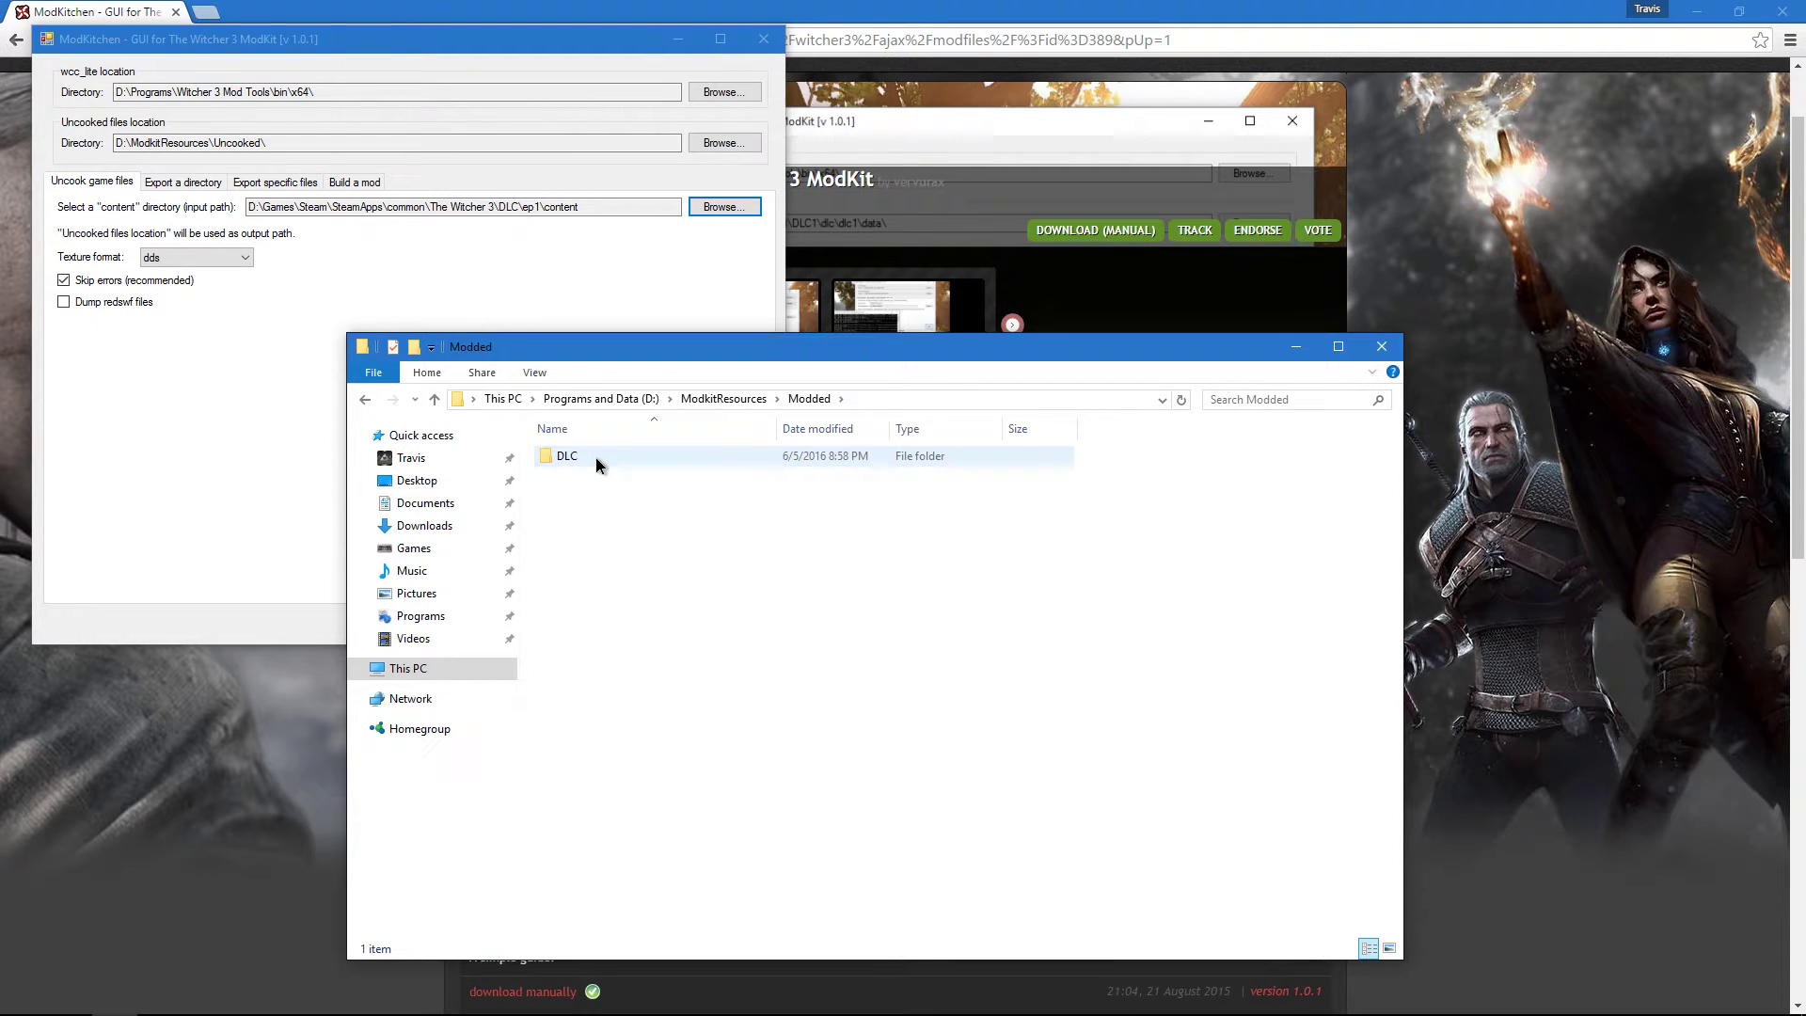
double_click(596, 465)
double_click(596, 465)
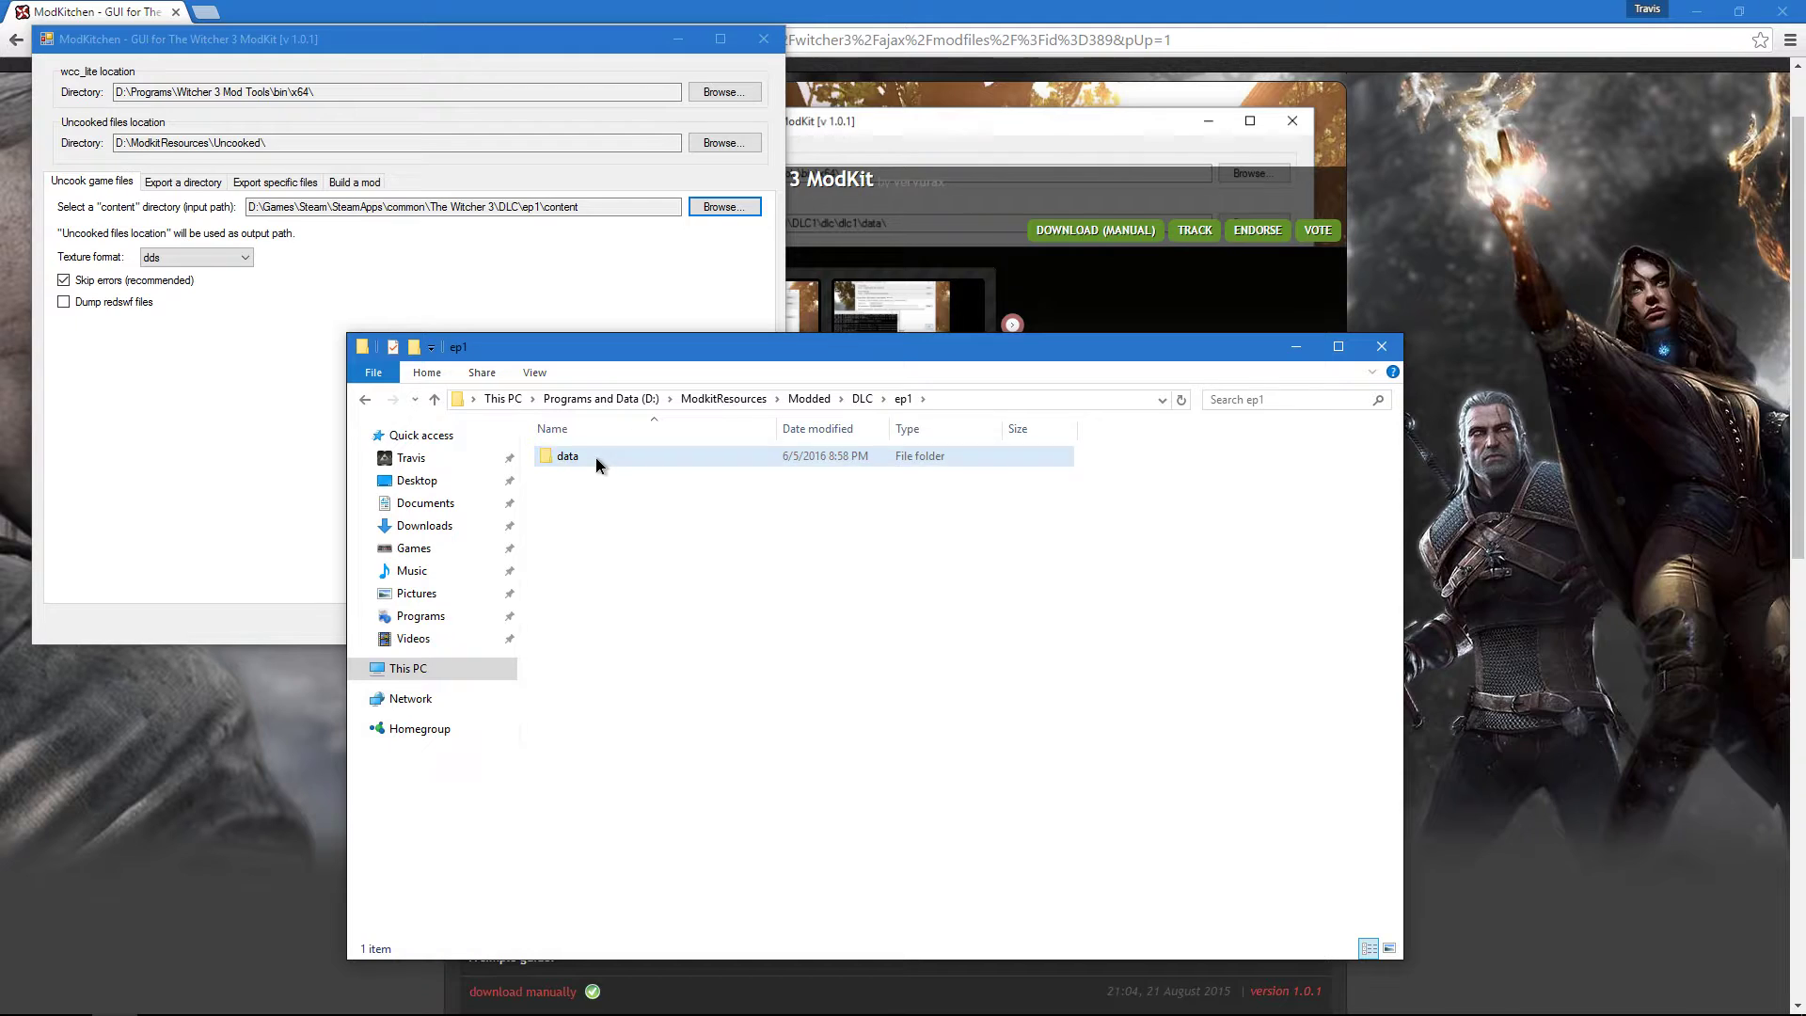
double_click(596, 465)
double_click(596, 465)
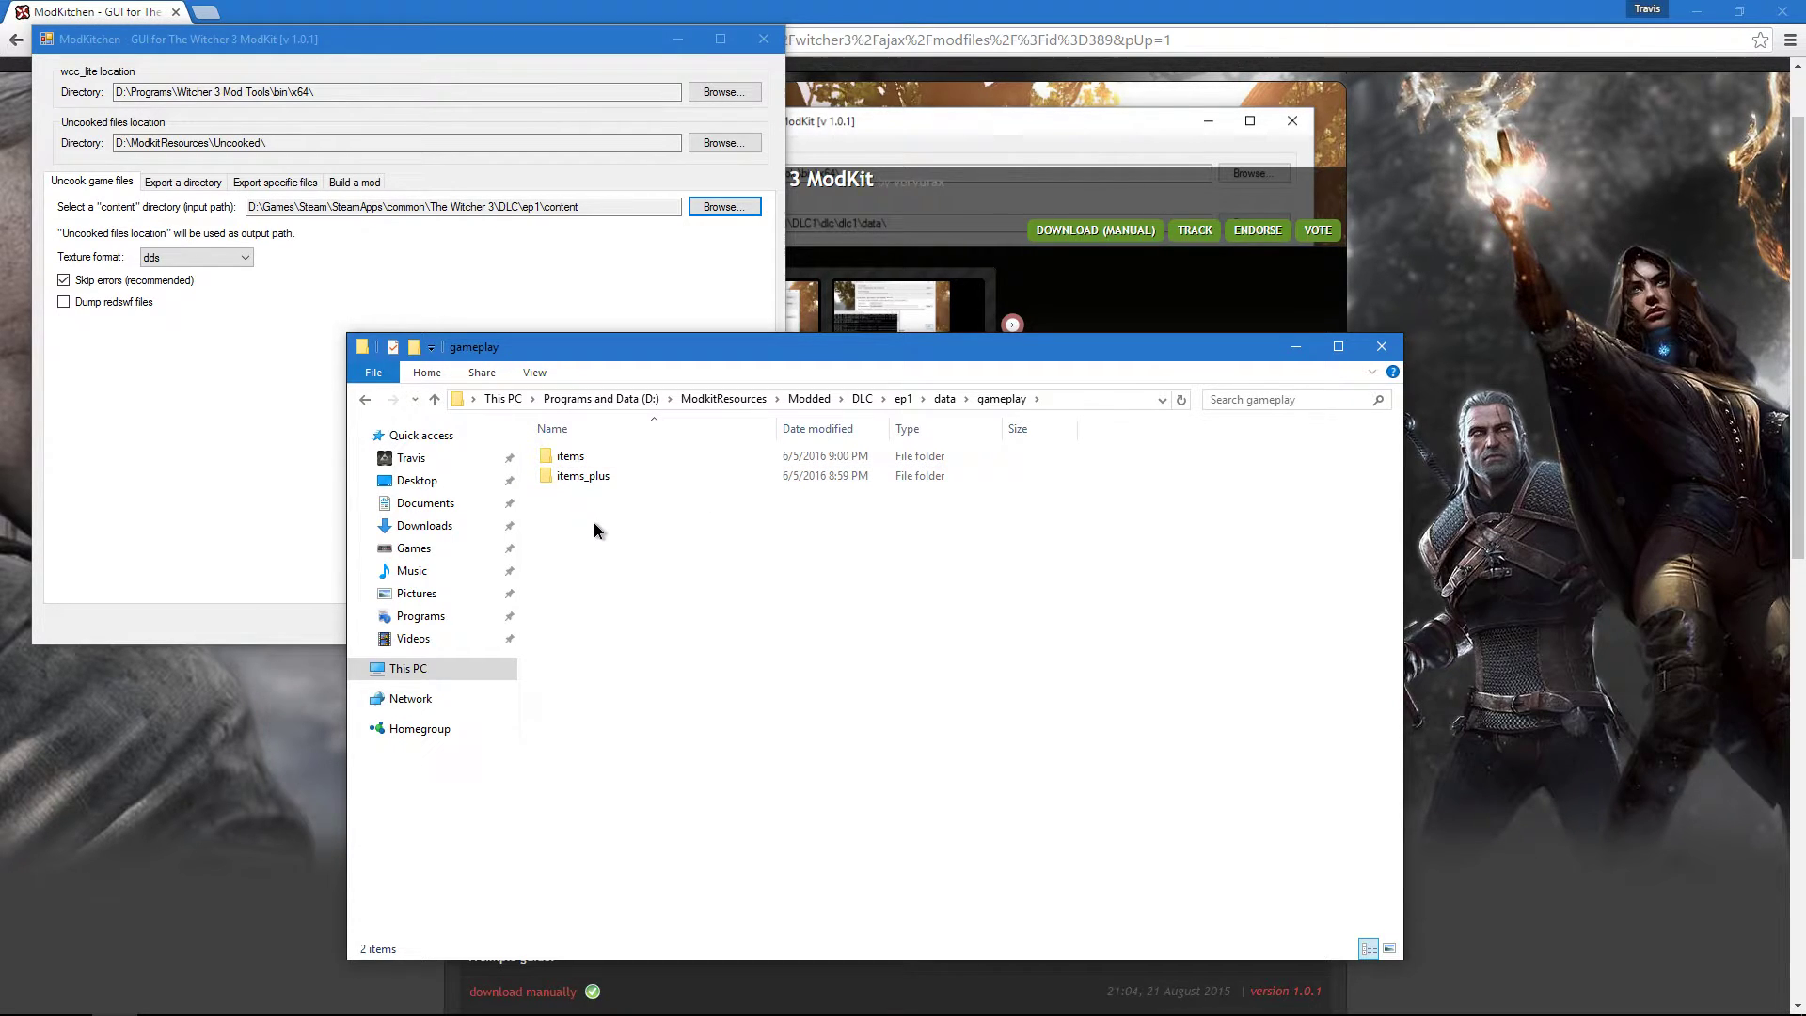
Check items_plus, then open items and select the boots through weapons crafting XMLs.
double_click(586, 459)
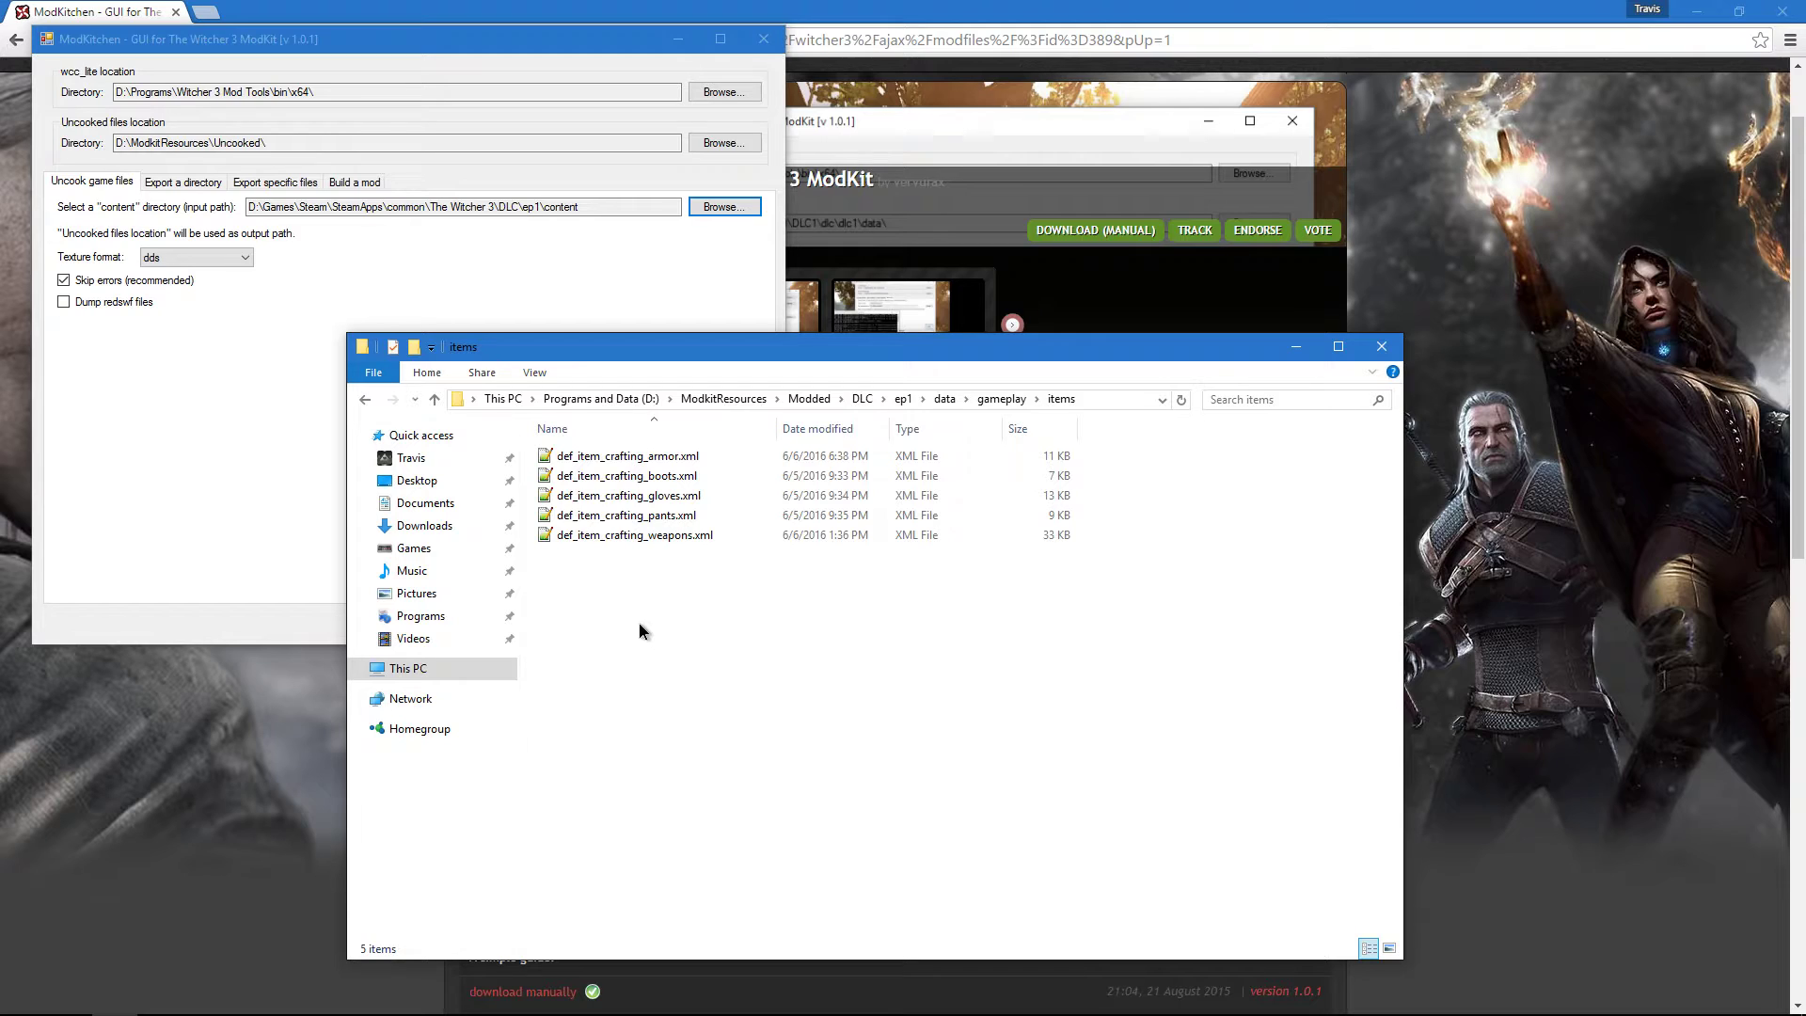
click(1000, 400)
double_click(590, 476)
click(995, 401)
double_click(611, 460)
mouse_move(645, 617)
mouse_down()
mouse_move(636, 478)
mouse_move(644, 606)
mouse_up()
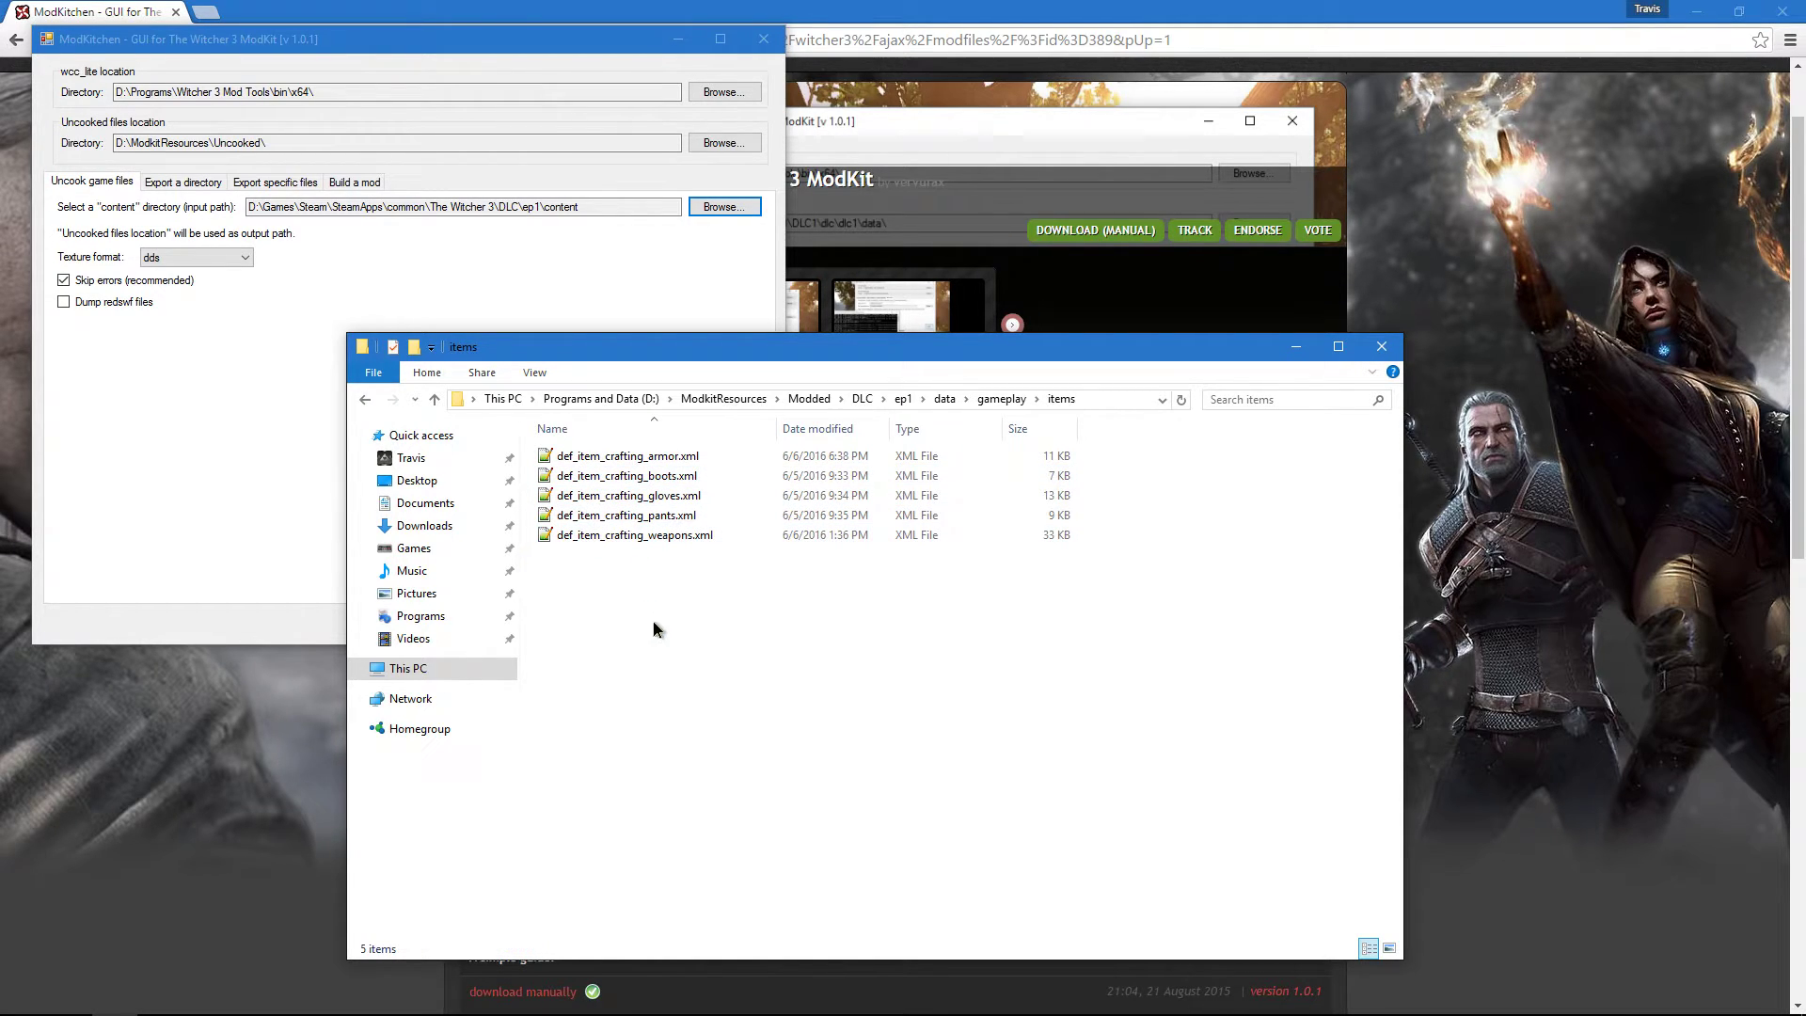
Change EP1 Witcher Armor poison resistance from 0.5 to 0.6 in def_item_crafting_armor.xml and save.
double_click(676, 458)
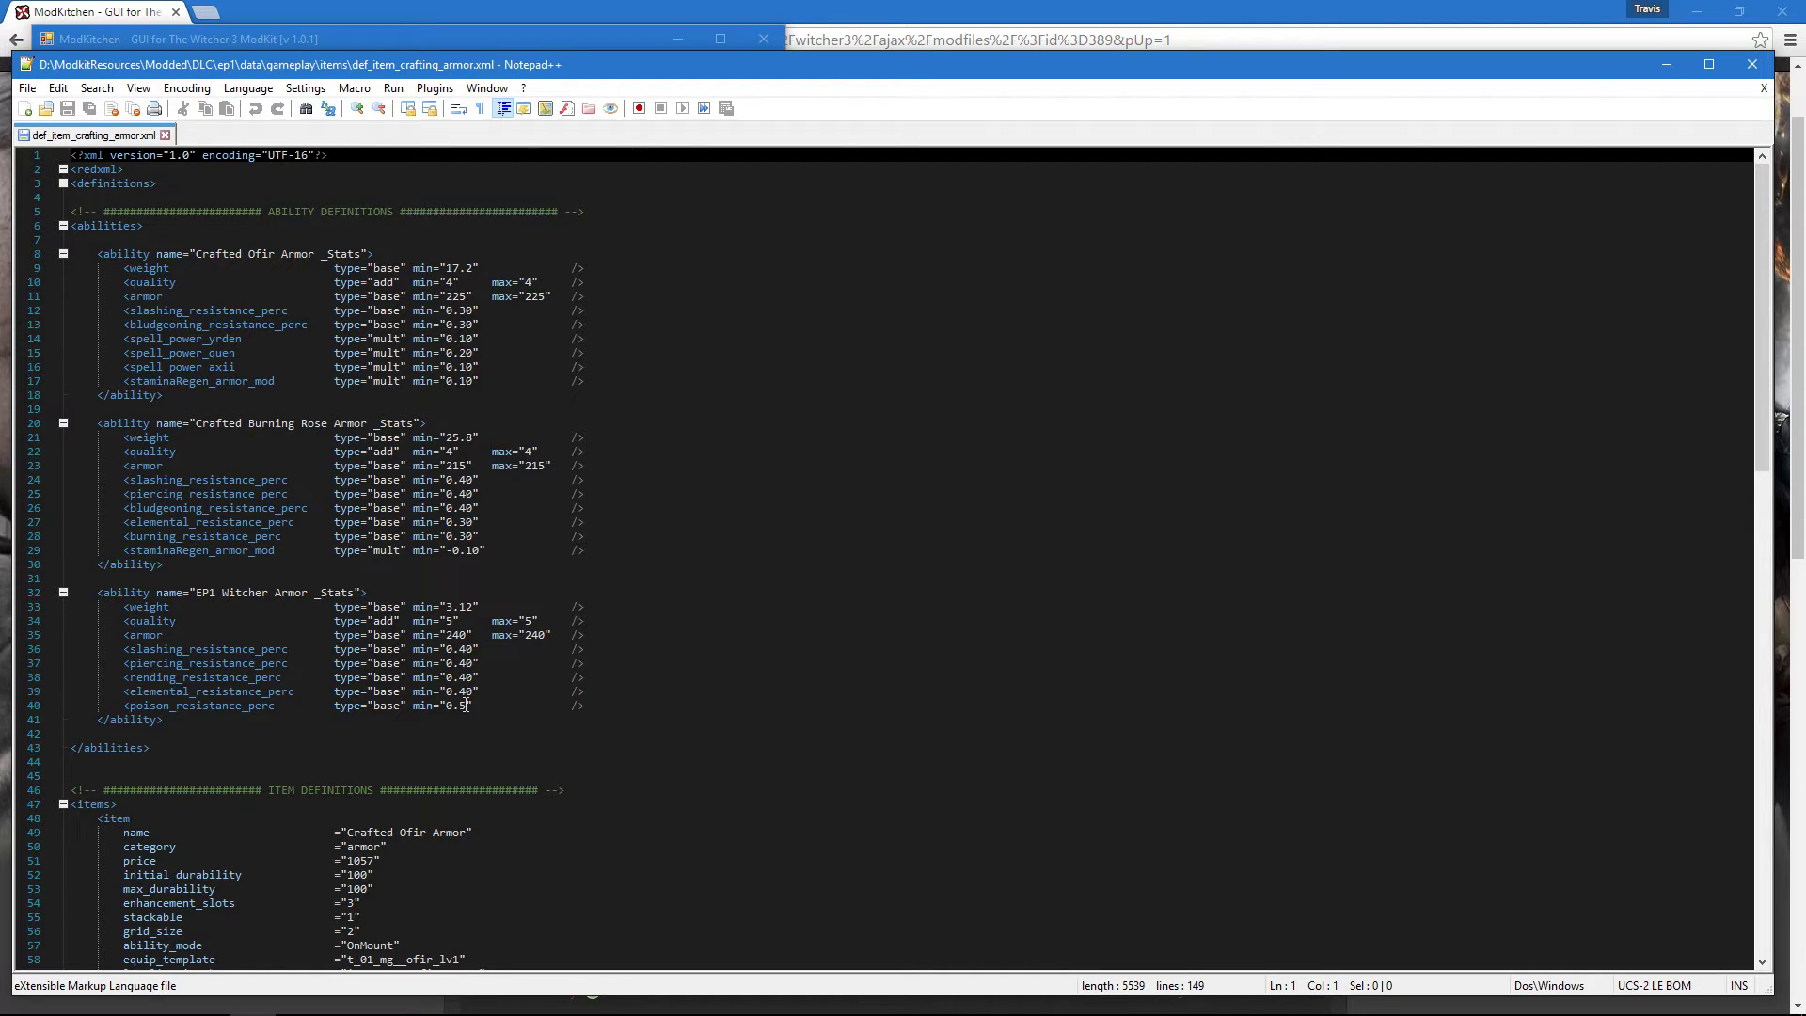
drag(466, 706, 459, 707)
text(6)
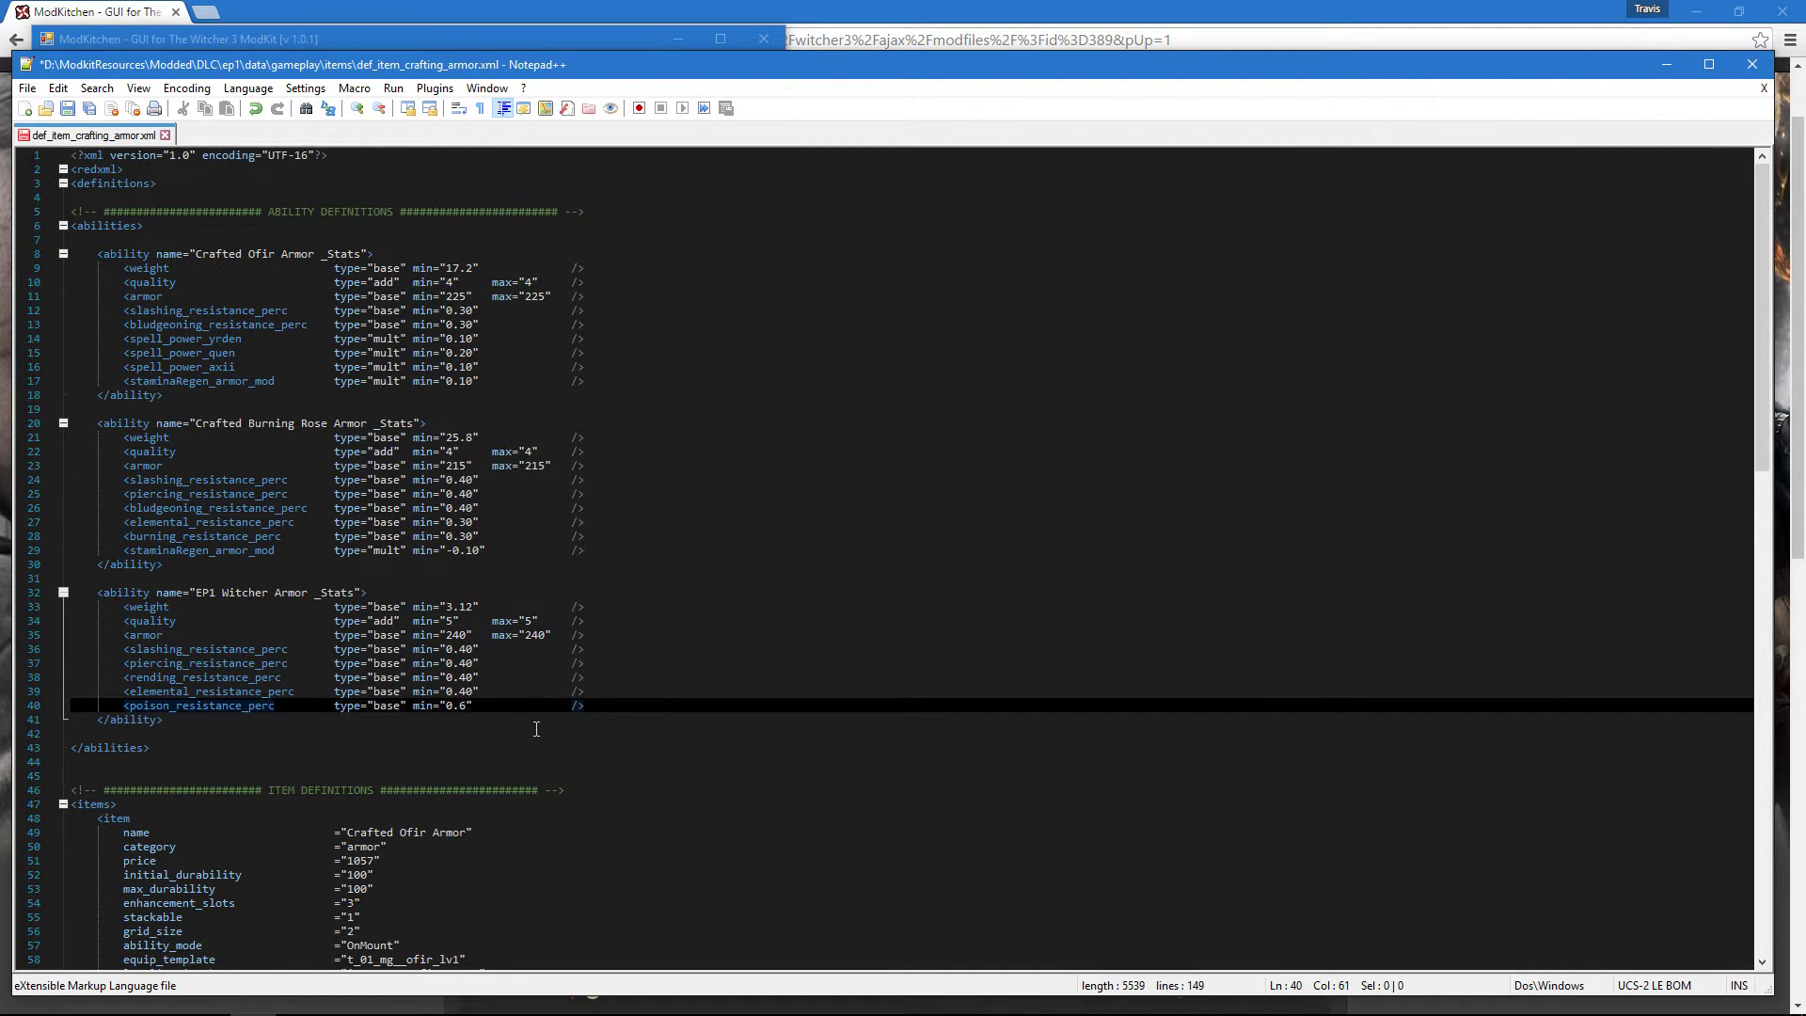
click(67, 109)
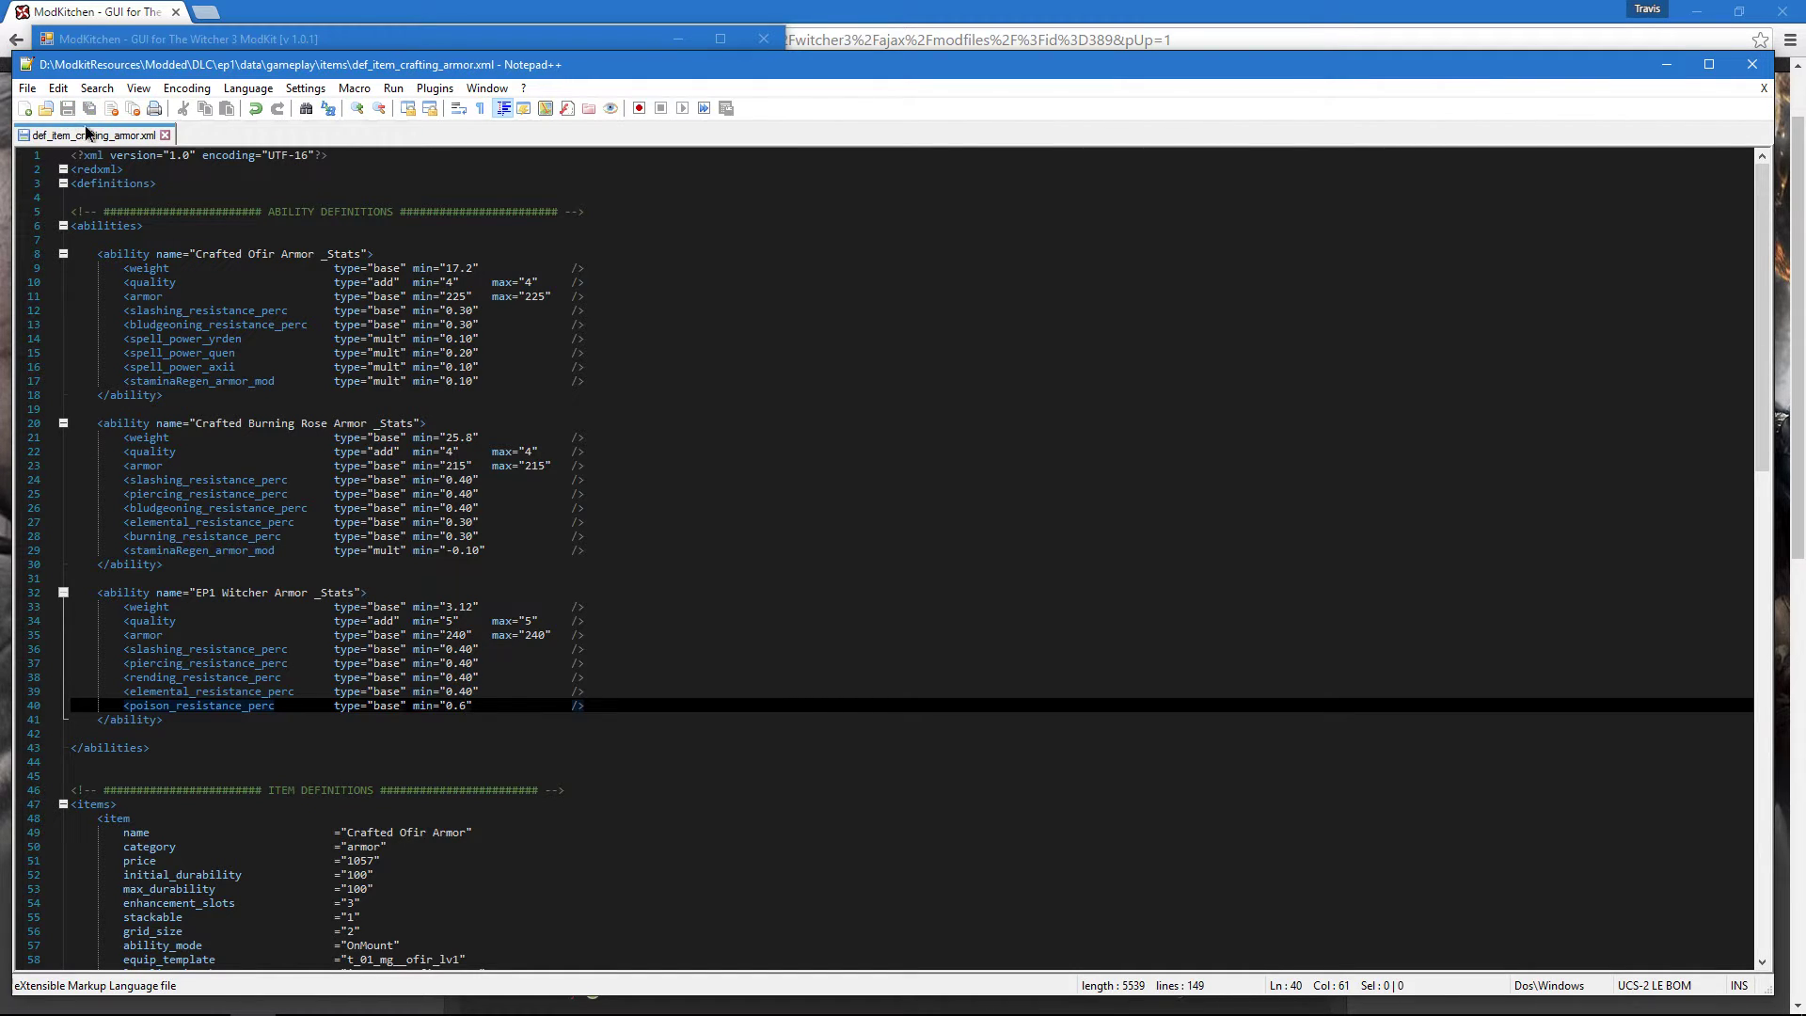
Close Notepad++ and enable 'Only pack xml (skip import, cooking and cache)' for the modViperResistance build.
click(1752, 66)
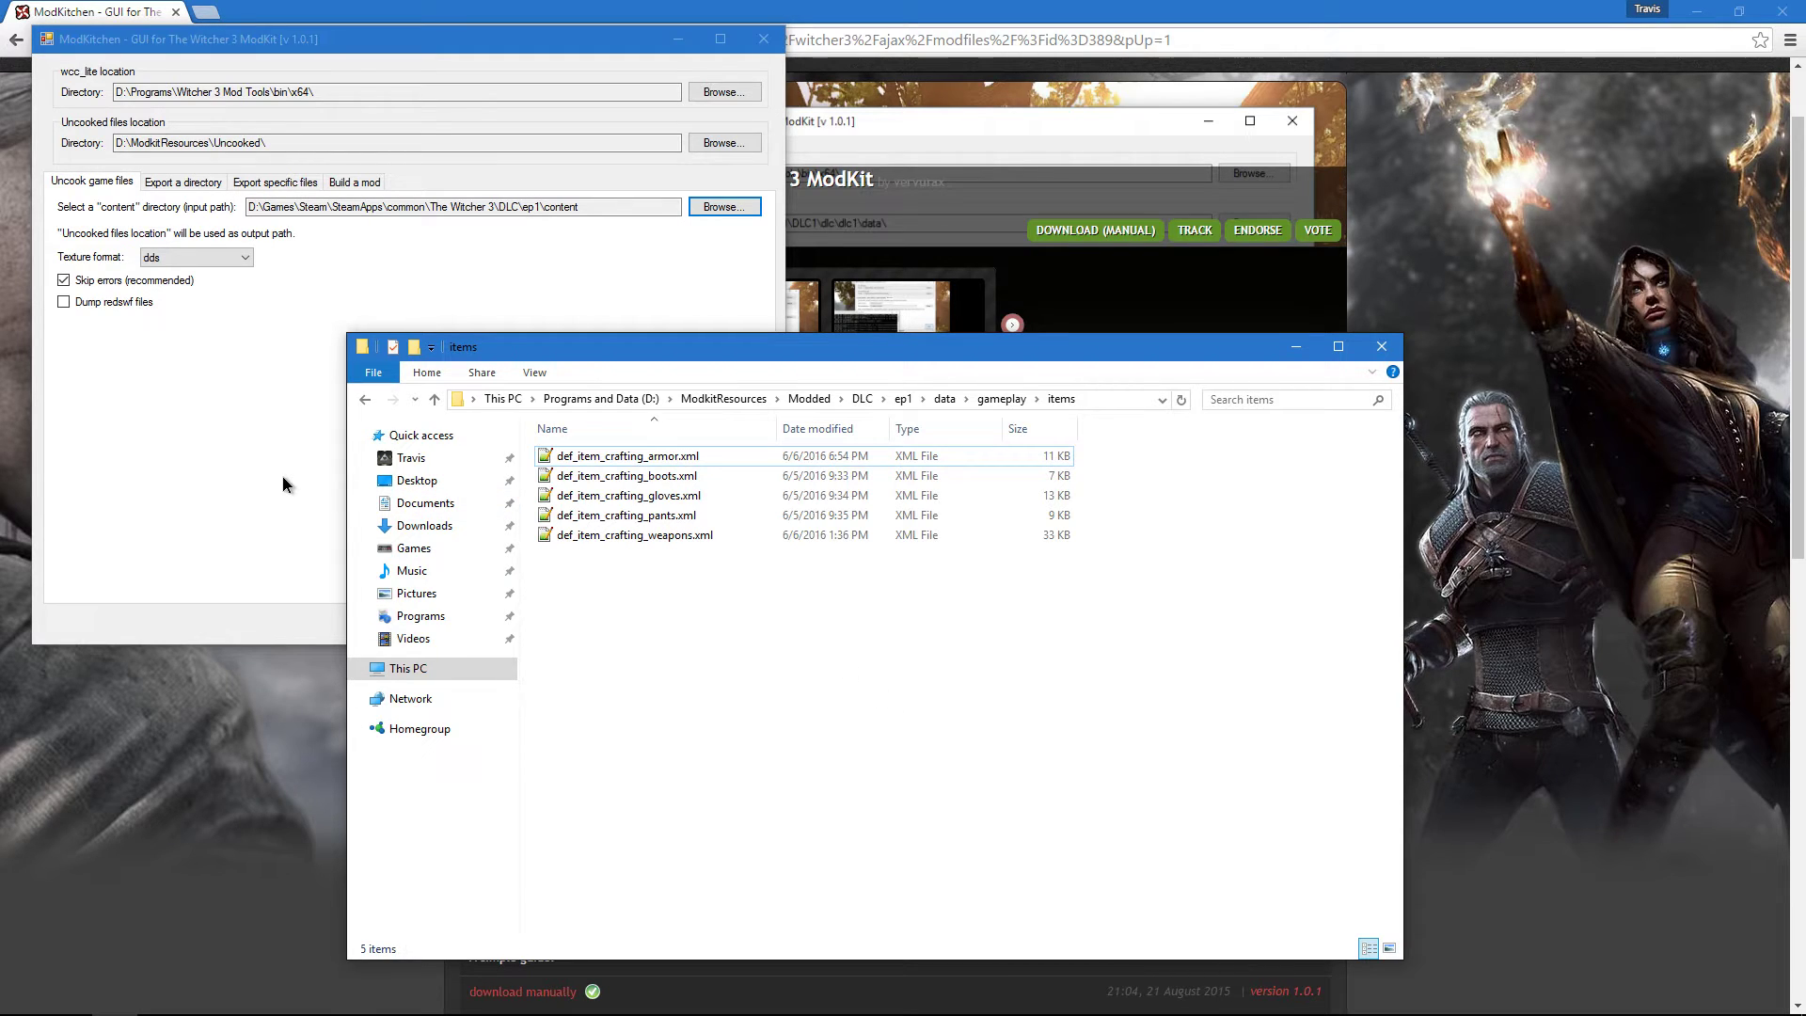
click(227, 455)
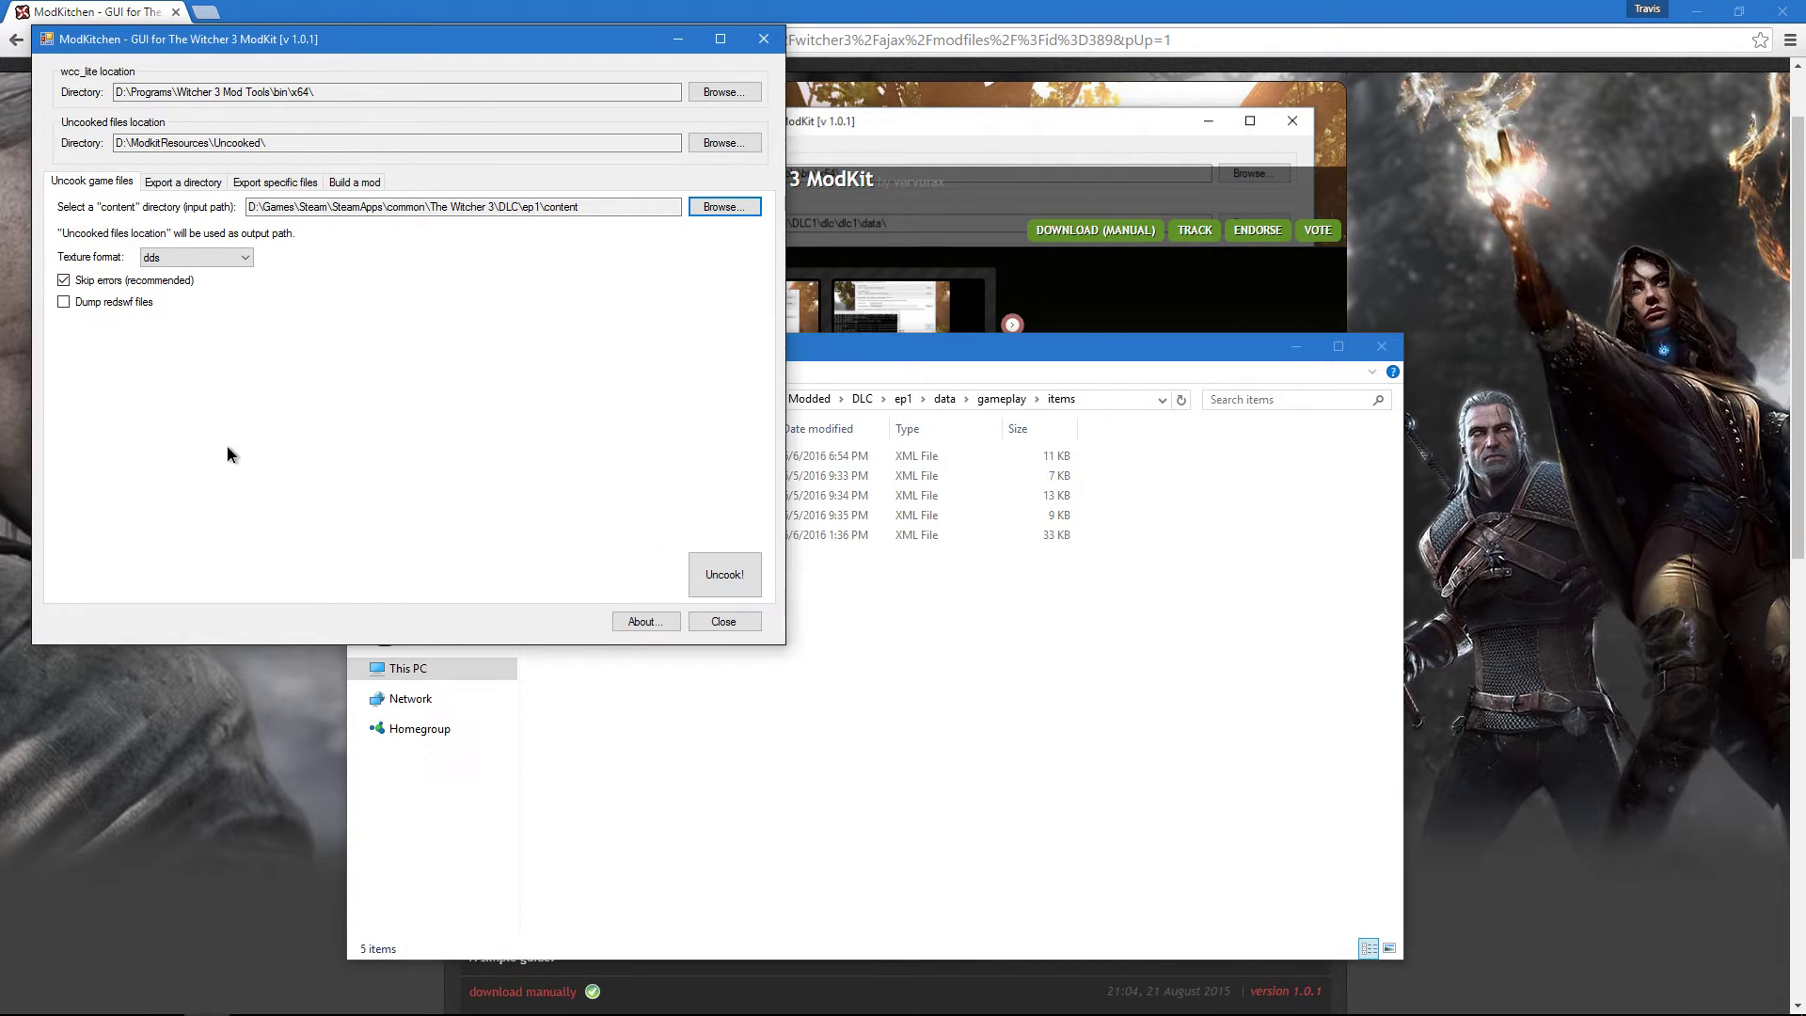
click(357, 183)
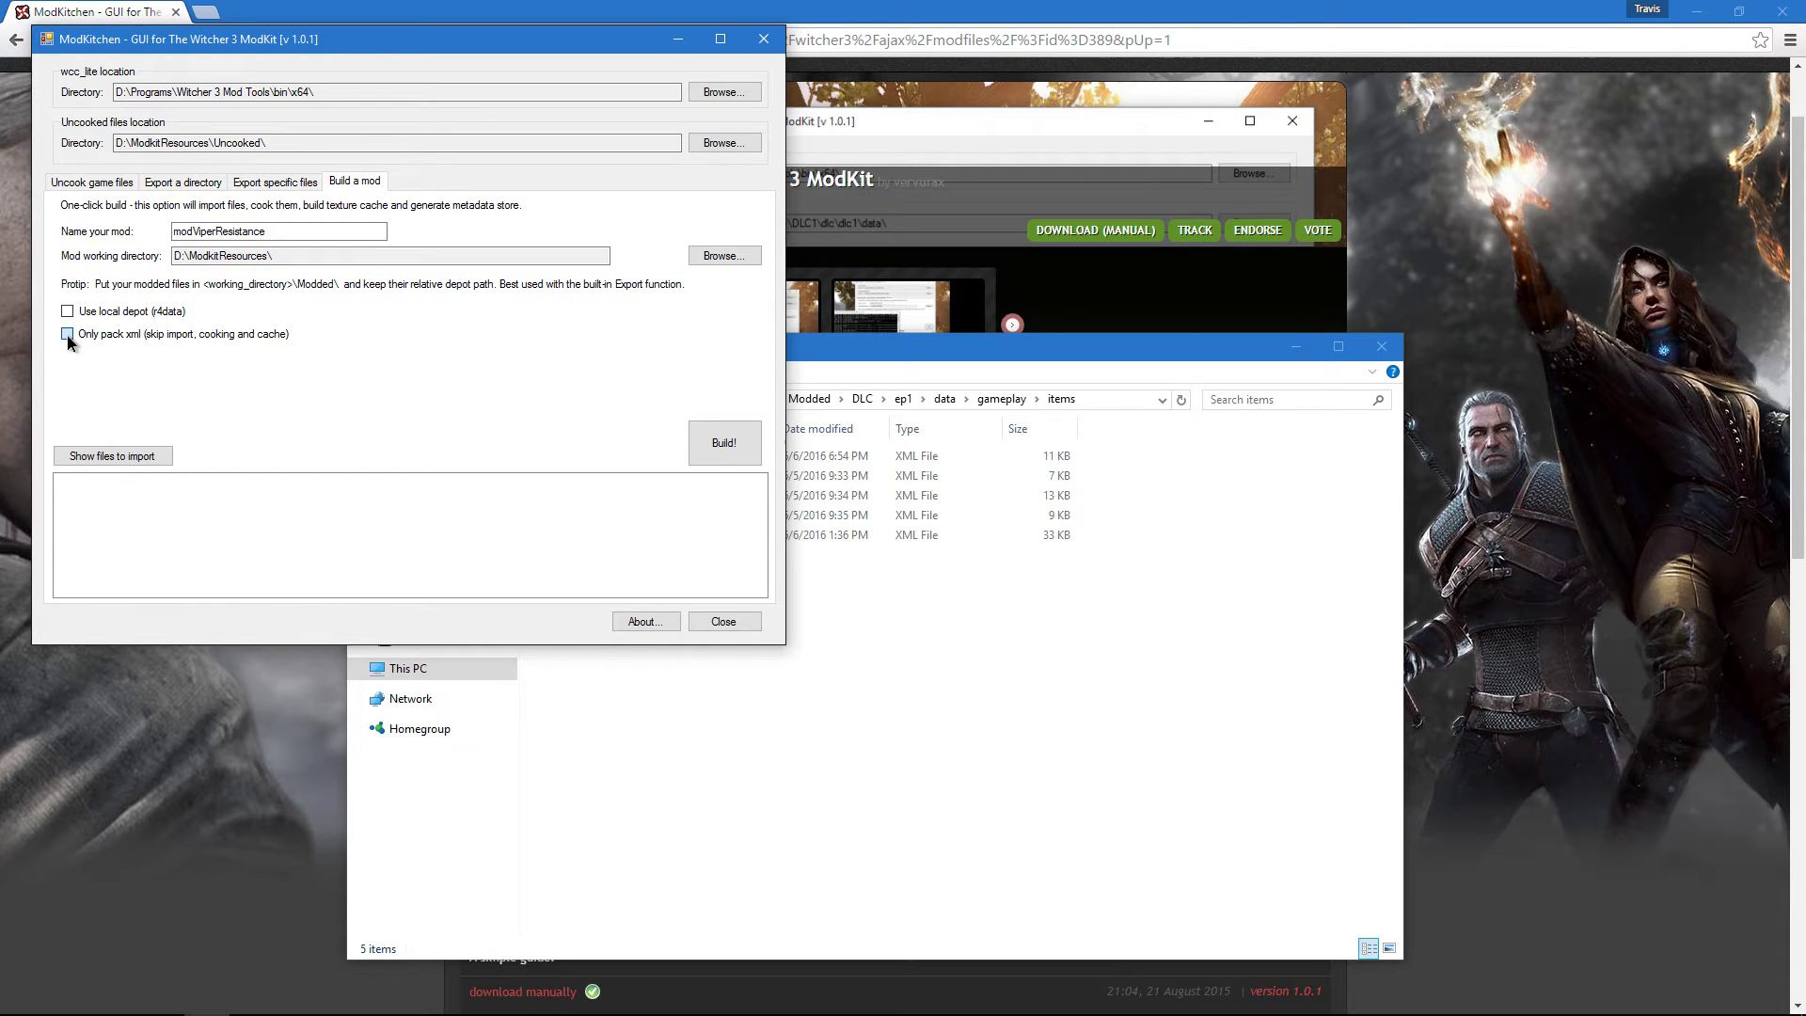
click(67, 334)
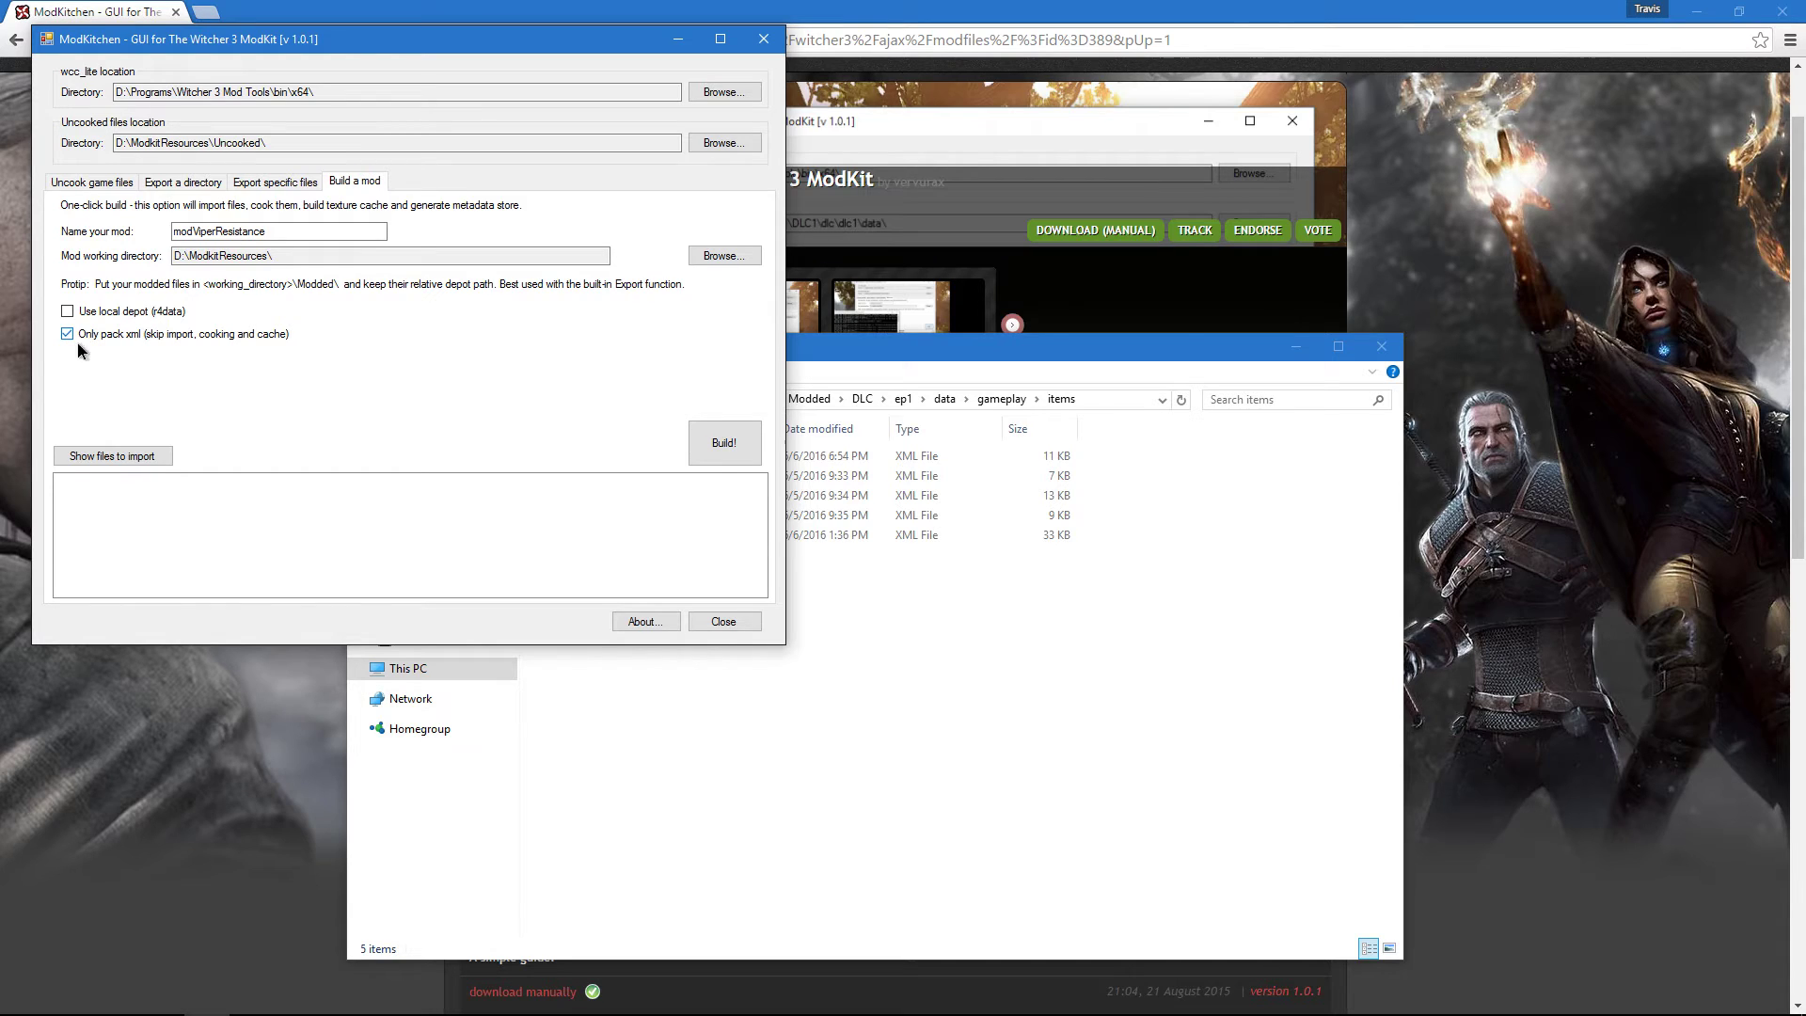
Review the ten queued crafting XMLs, then return to the Explorer items folder.
click(141, 458)
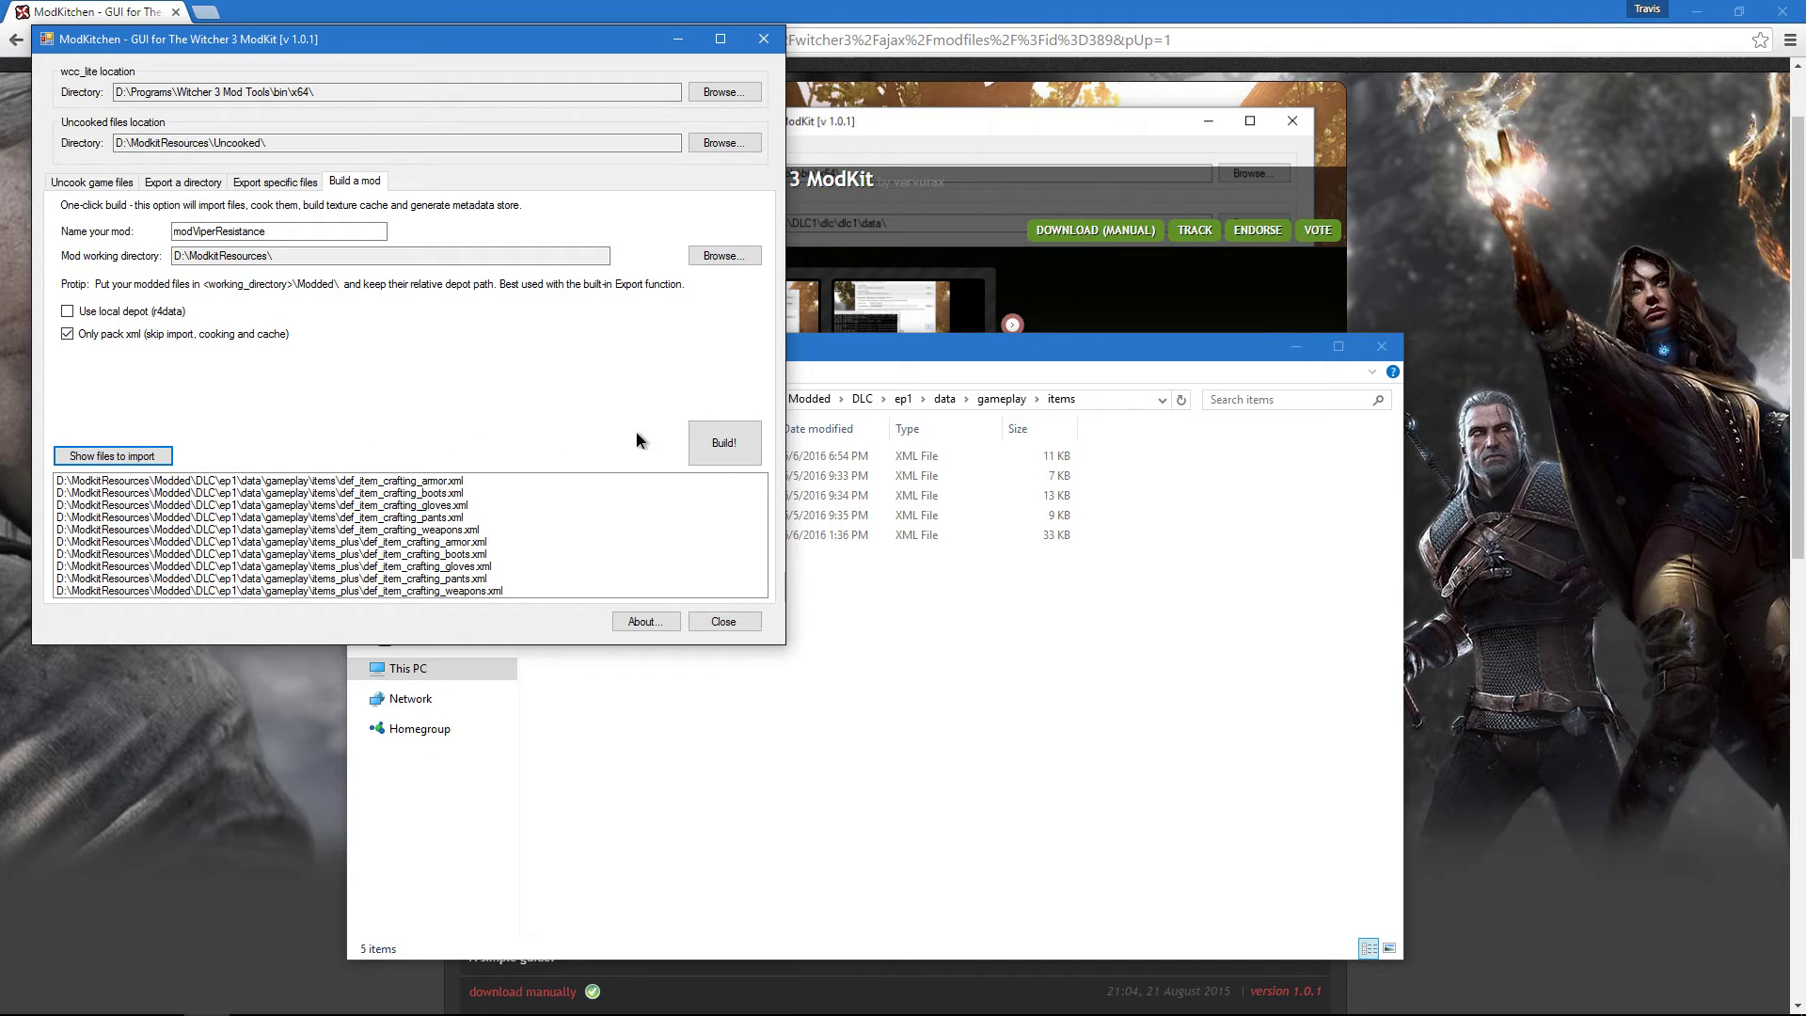
click(948, 676)
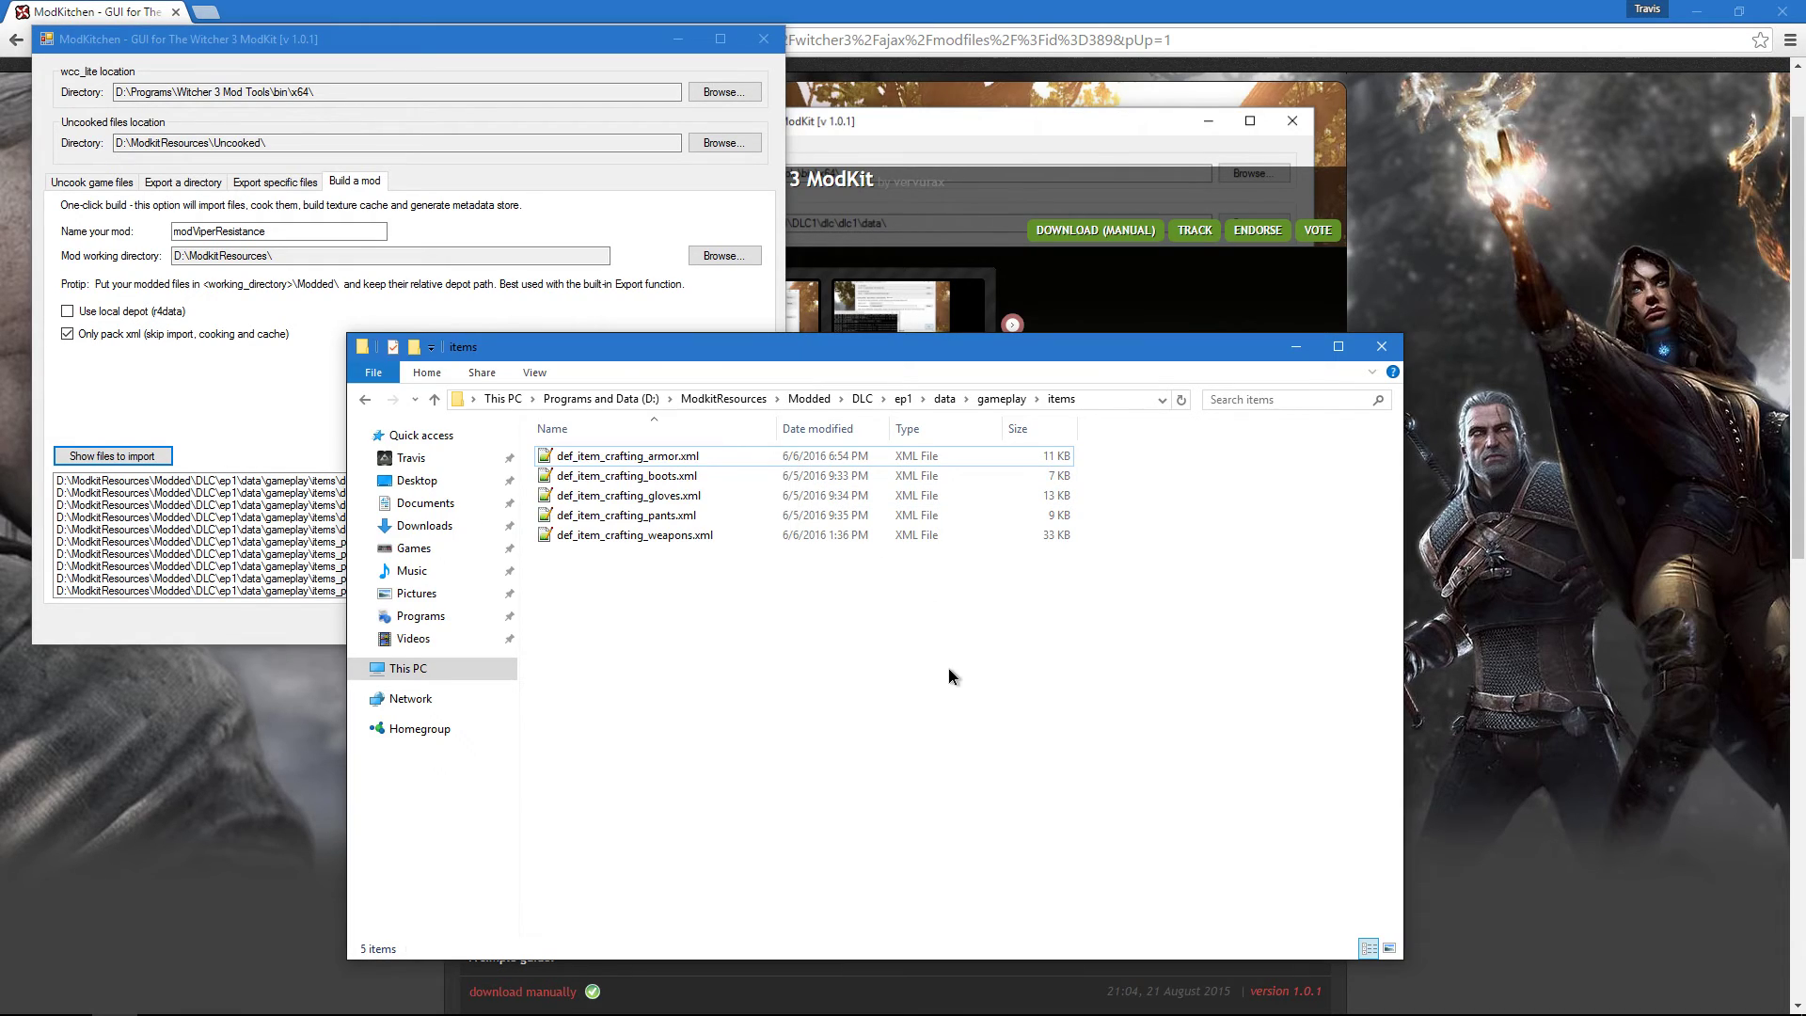
Copy the modBetterViperResistance folder from ModkitResources\Packed.
click(729, 402)
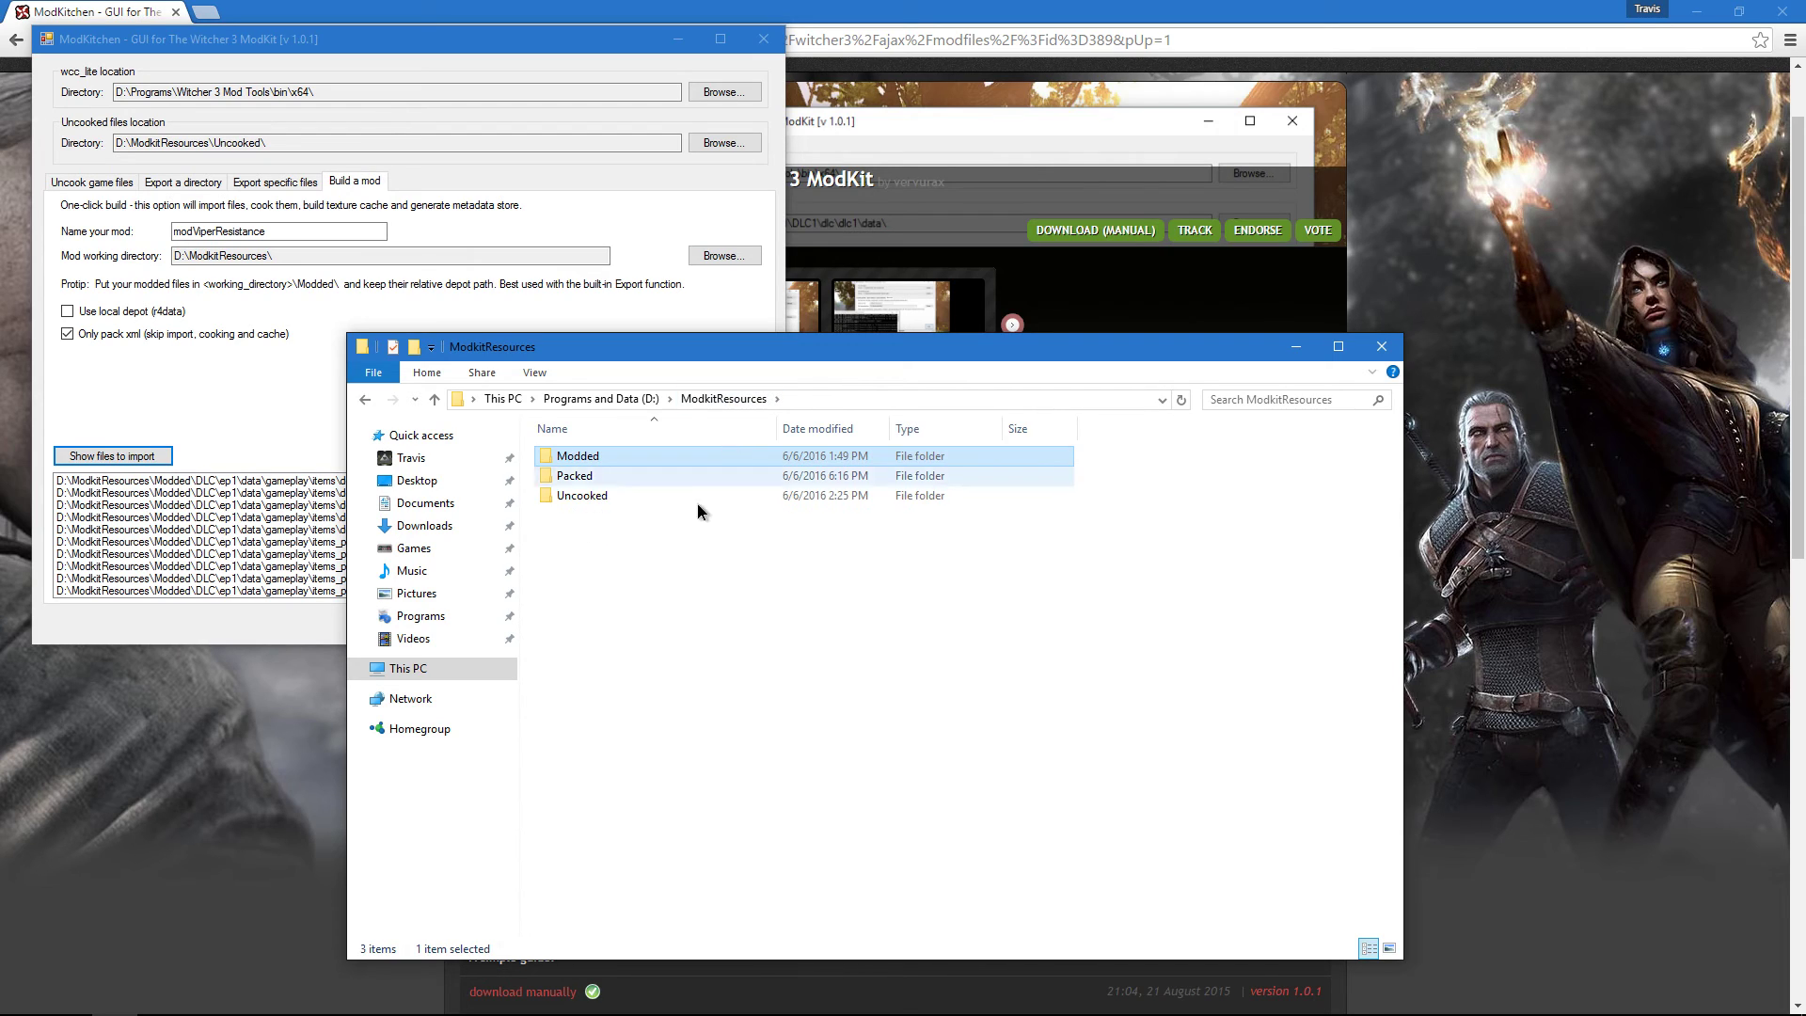
double_click(578, 480)
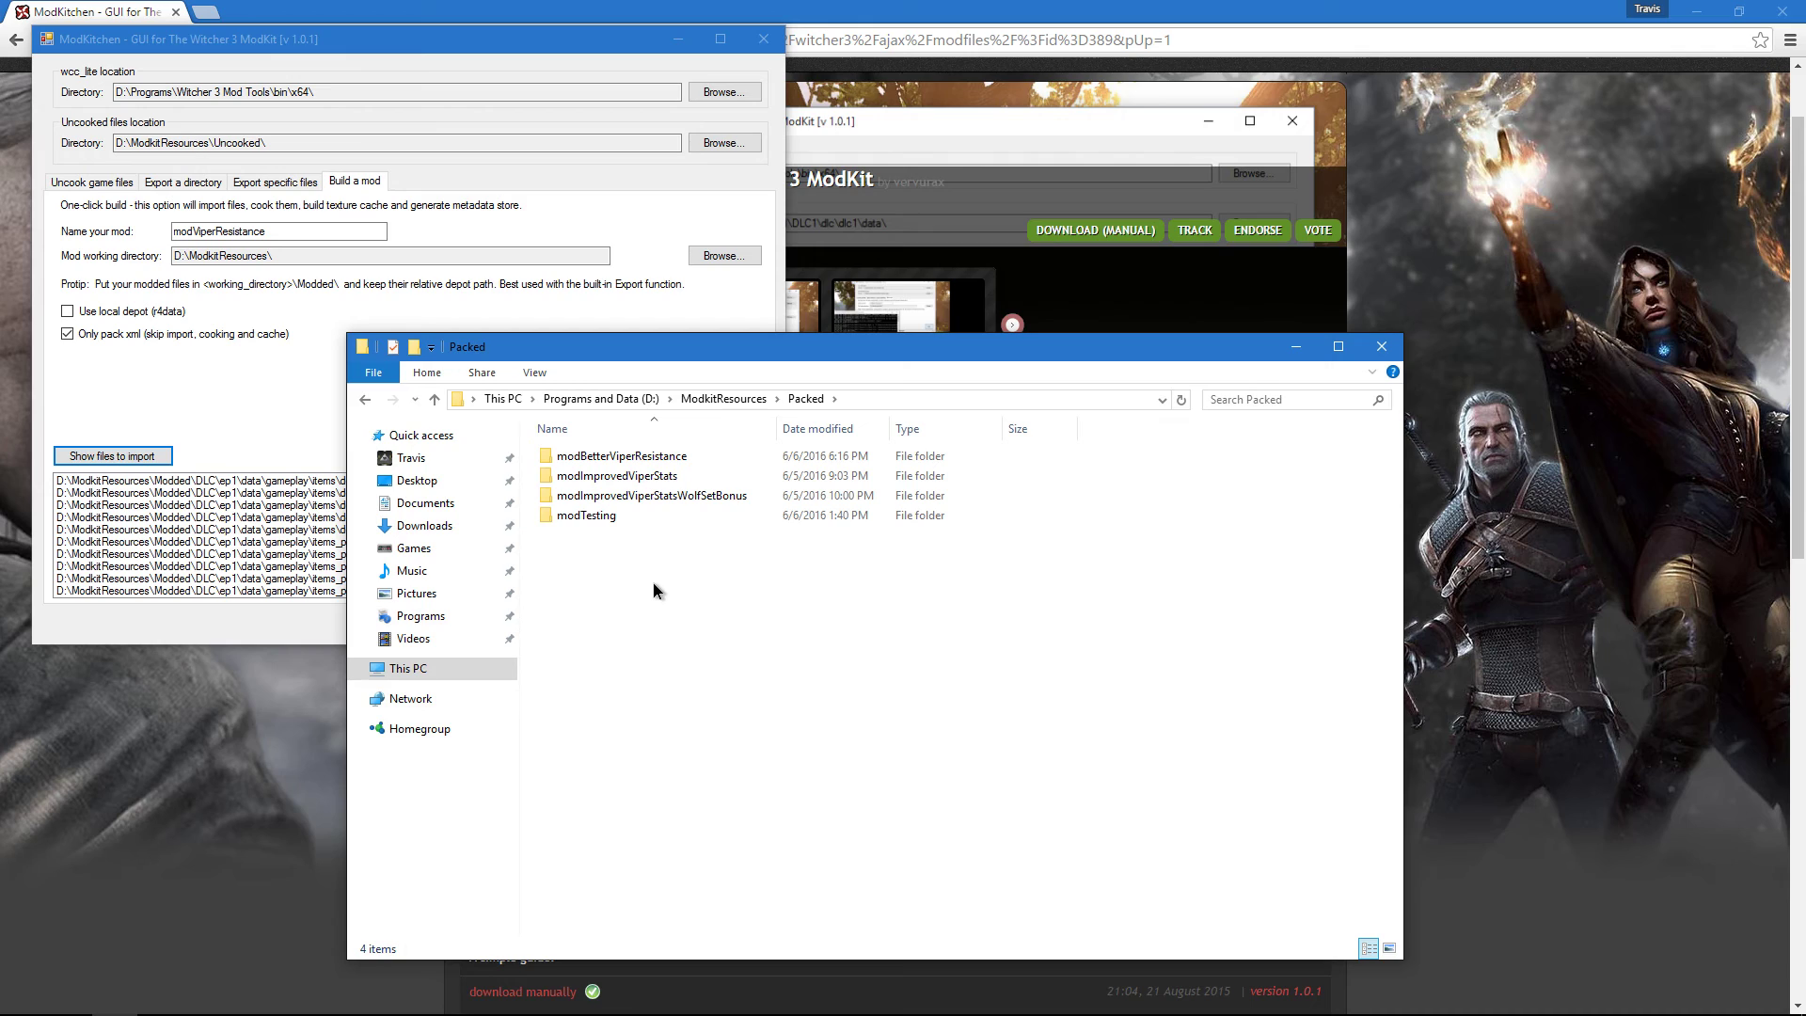
right_click(643, 460)
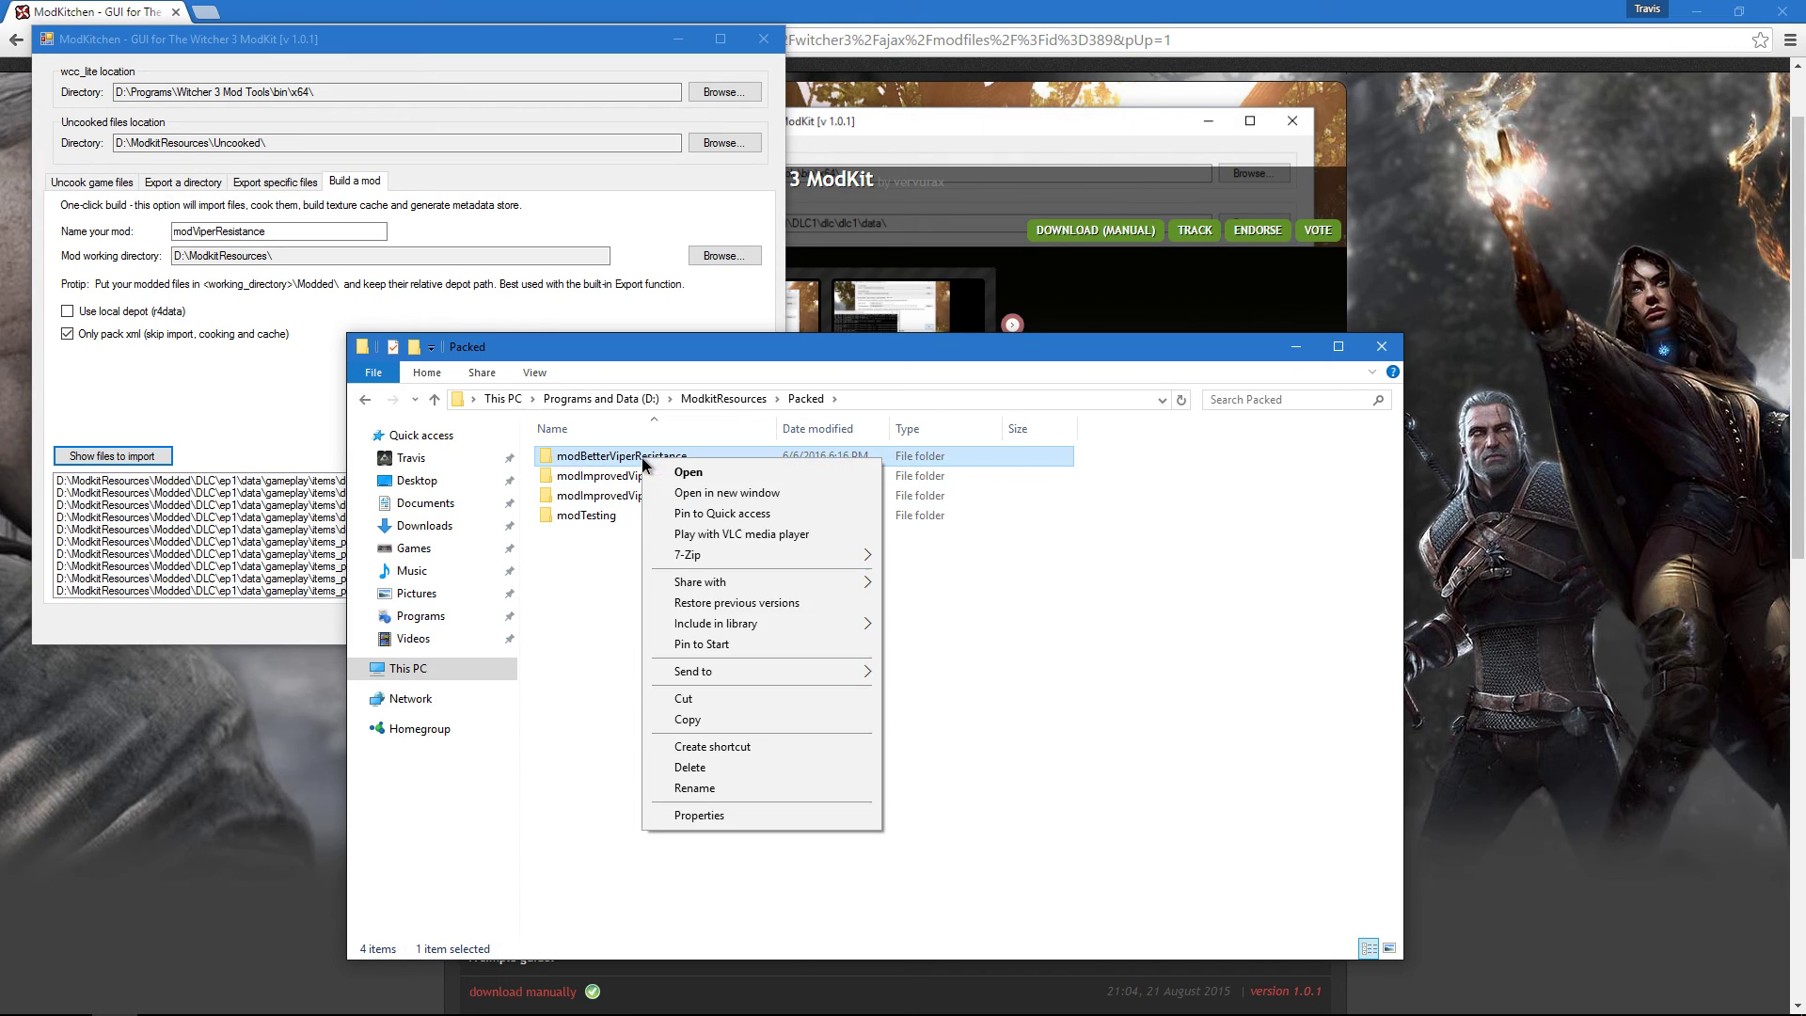
click(688, 719)
Navigate to the mods folder inside The Witcher 3 install under Games.
click(414, 547)
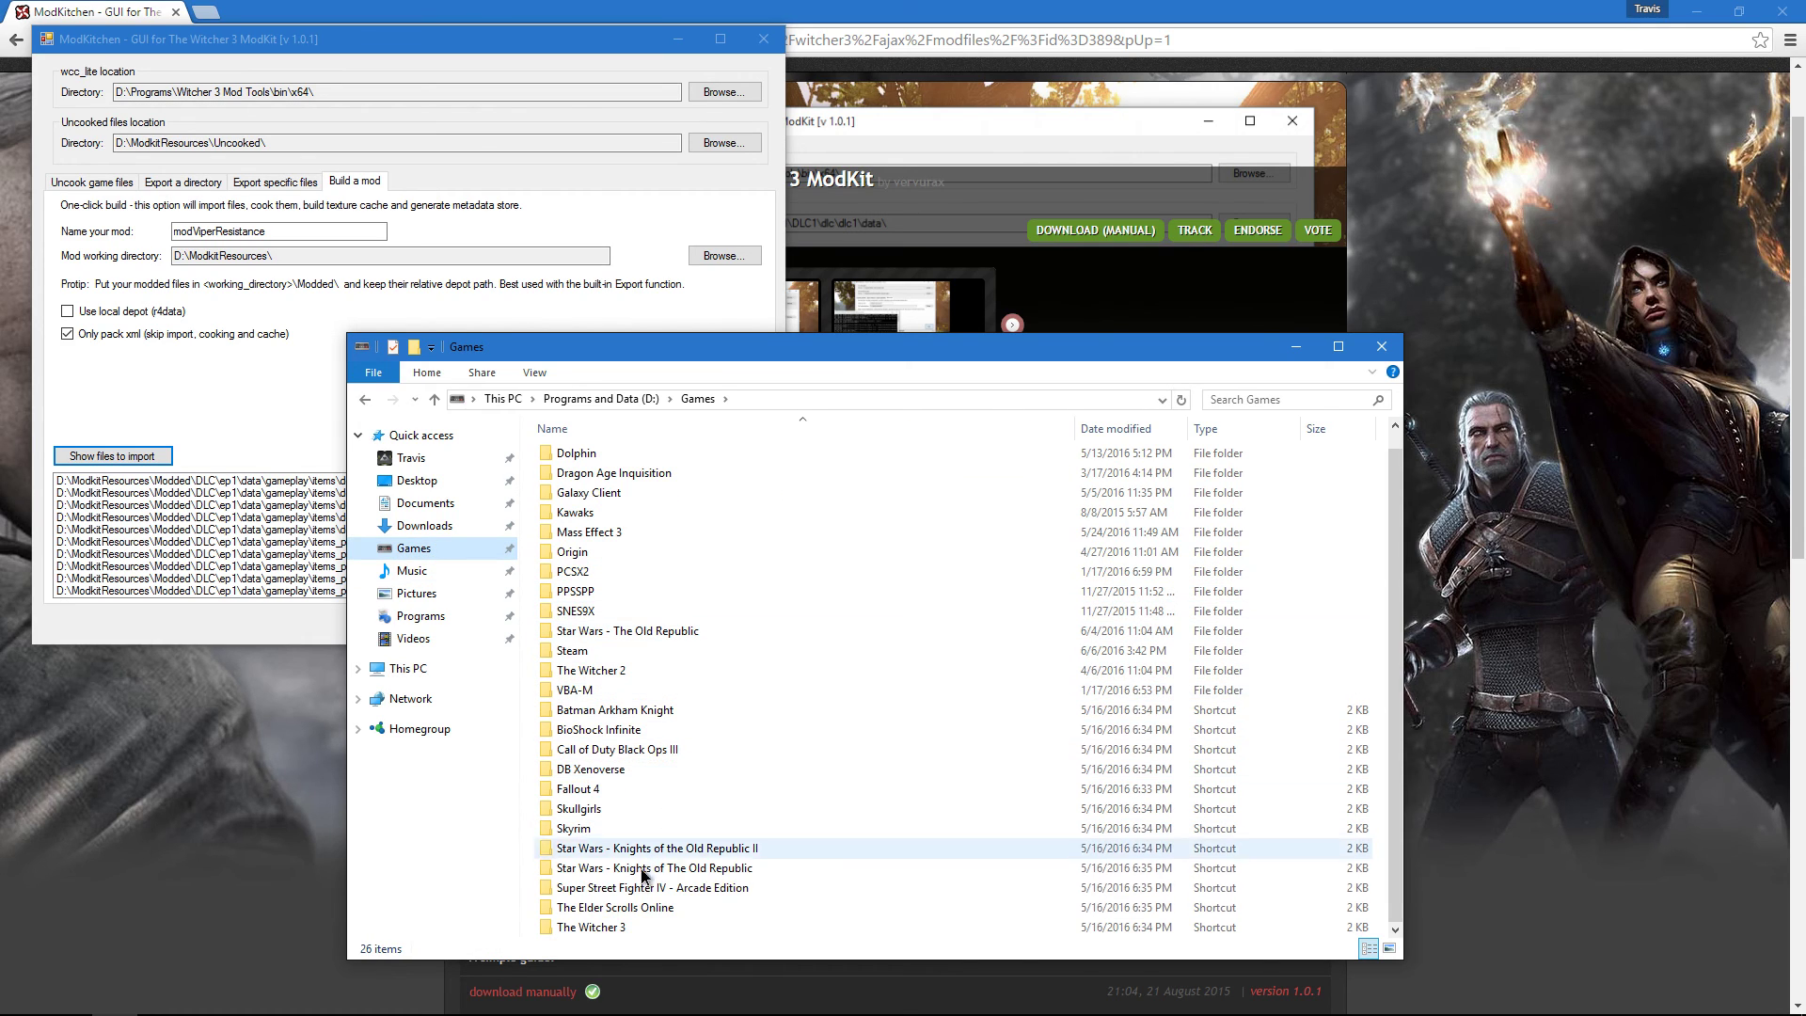
double_click(603, 927)
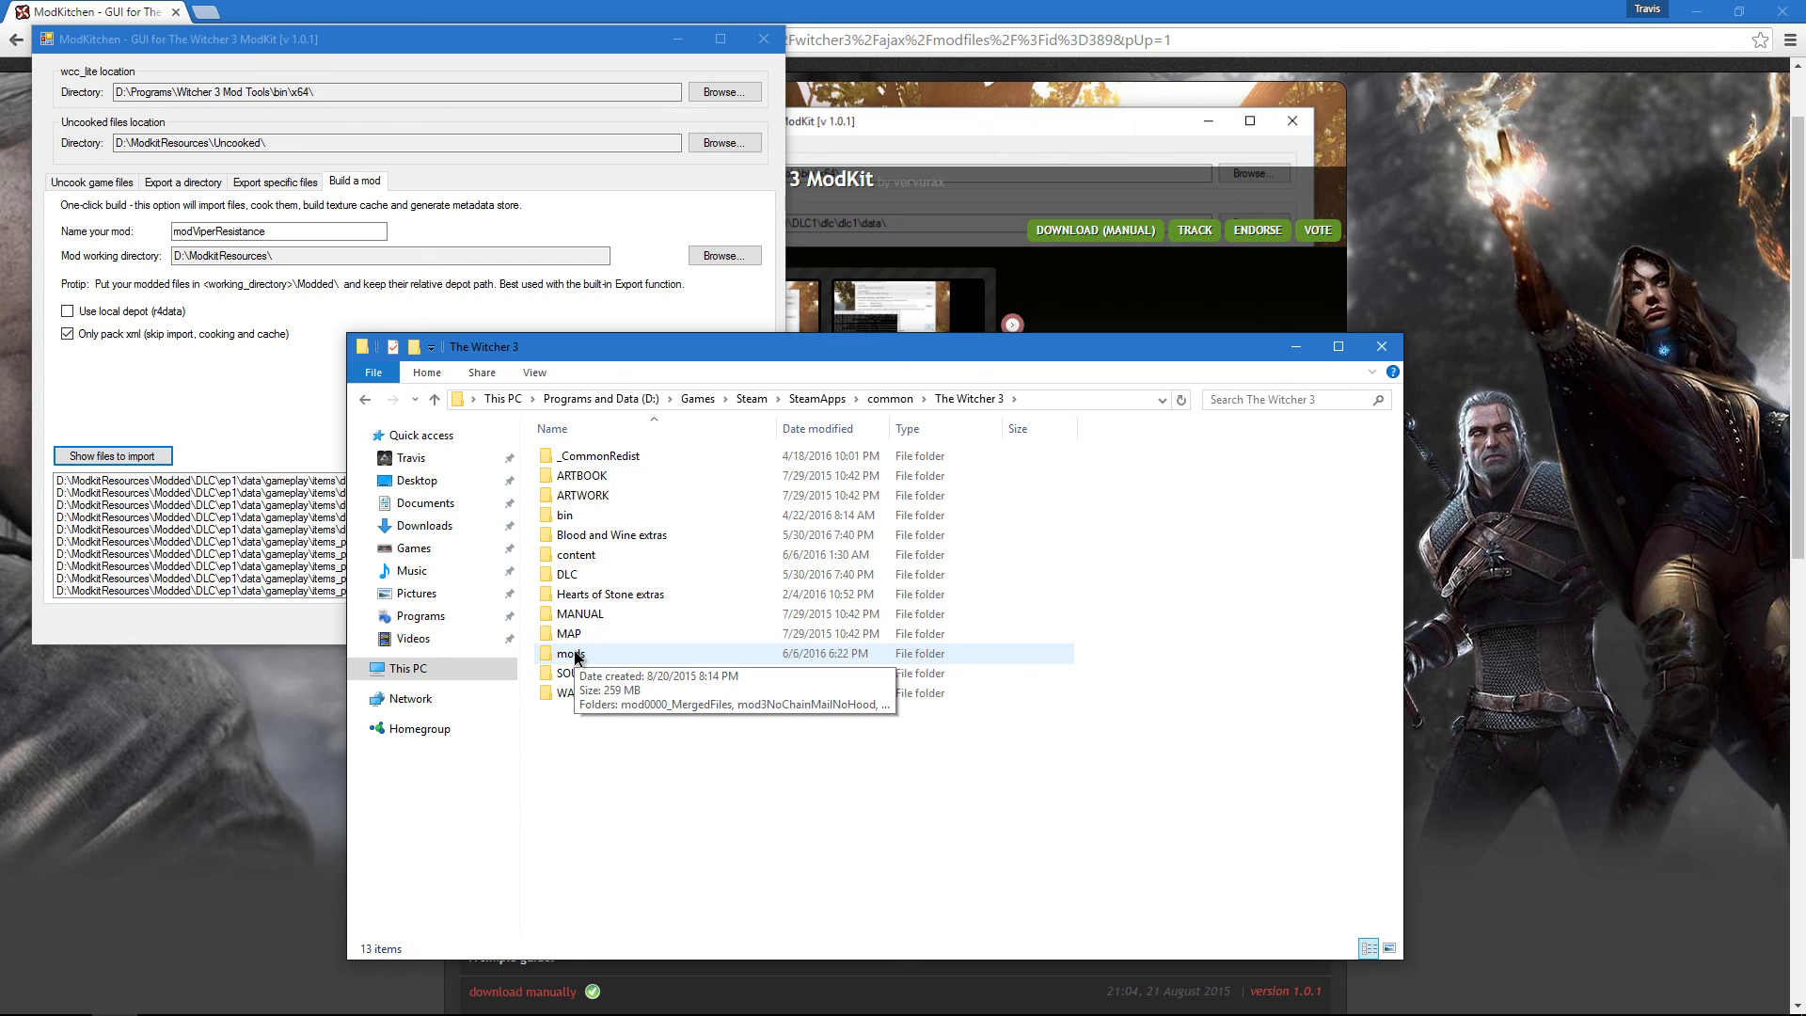
double_click(577, 655)
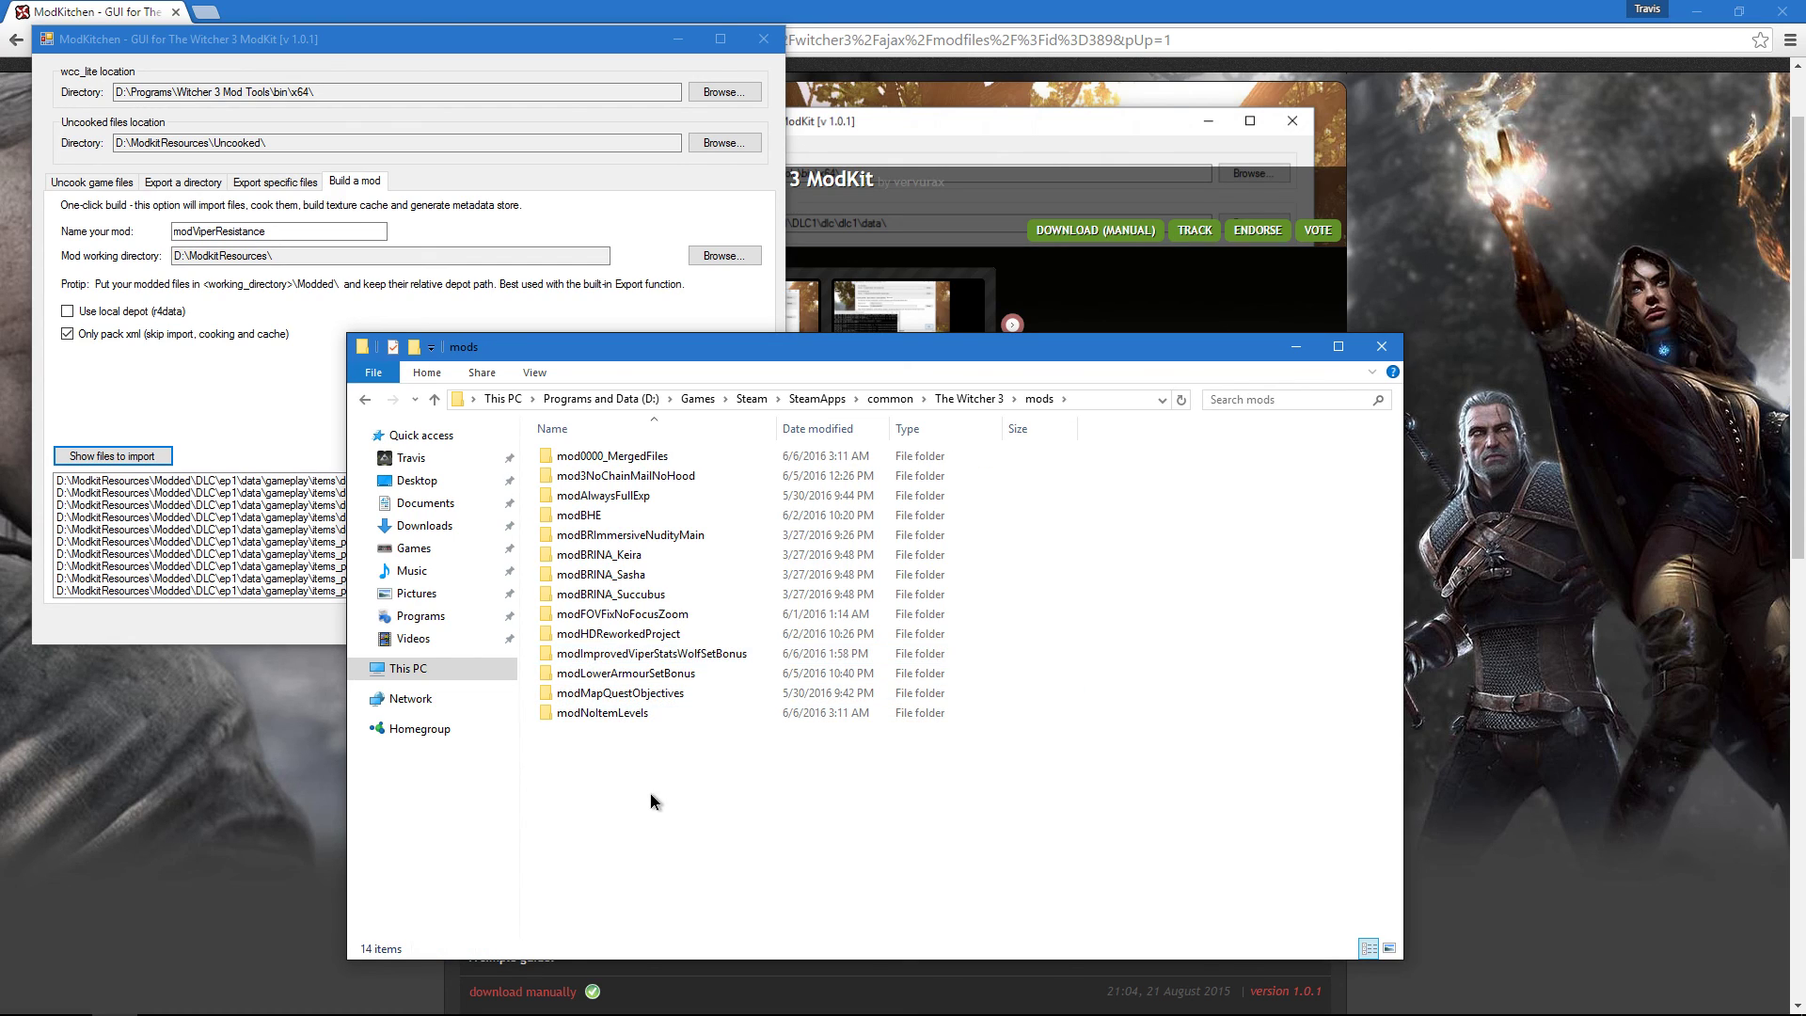